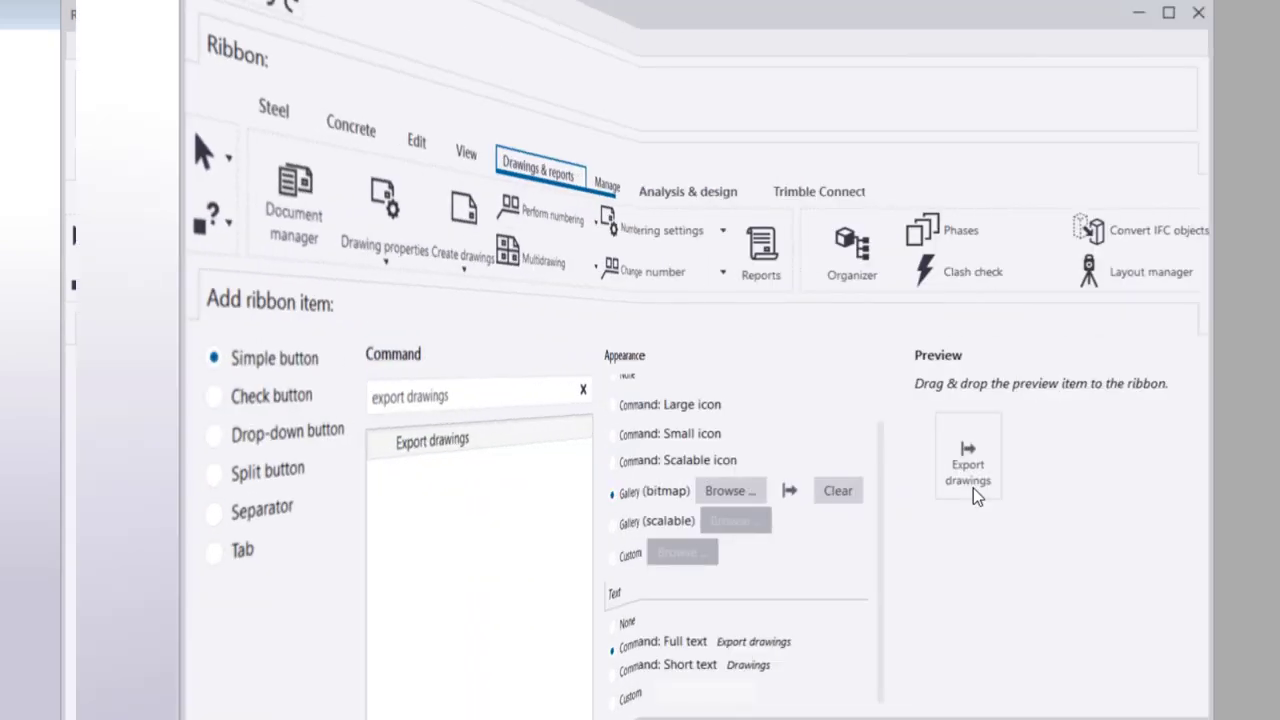
Add a separator before Reports and a large Master drawing catalog button beside Document manager.
{"action": "left_click_drag", "start_coordinate": [968, 465], "coordinate": [737, 247]}
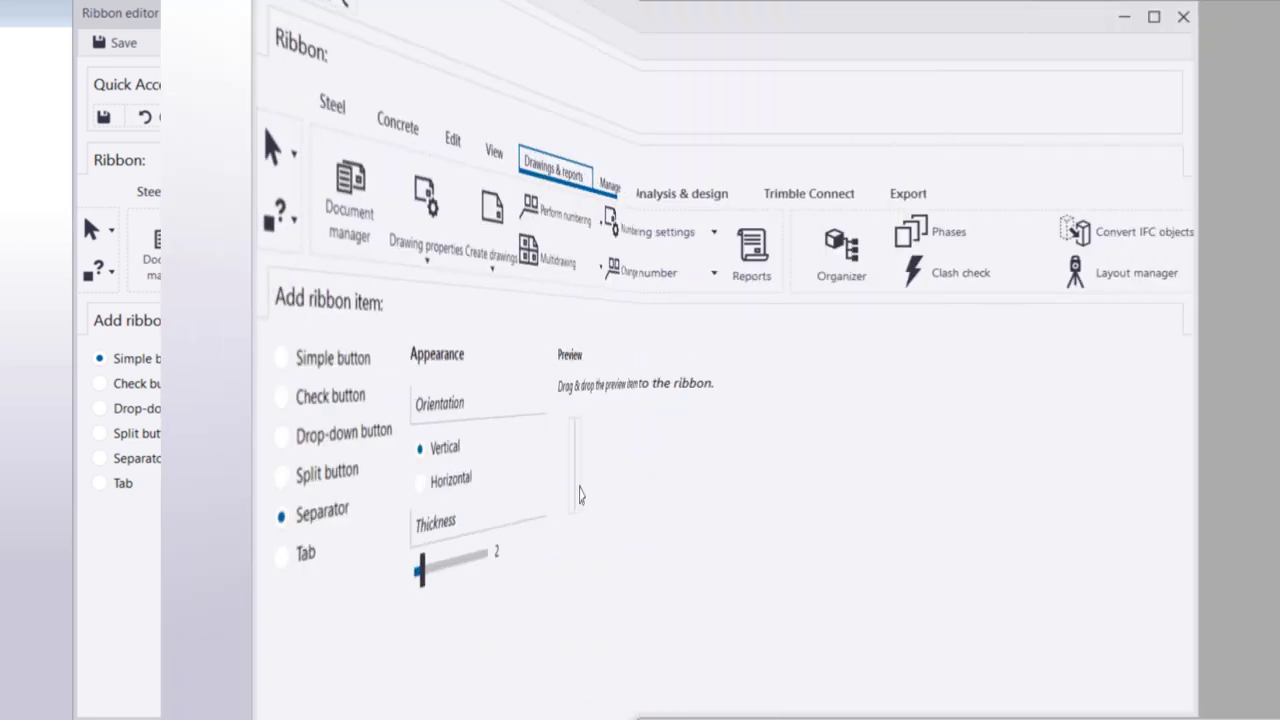
{"action": "left_click_drag", "start_coordinate": [506, 474], "coordinate": [731, 245]}
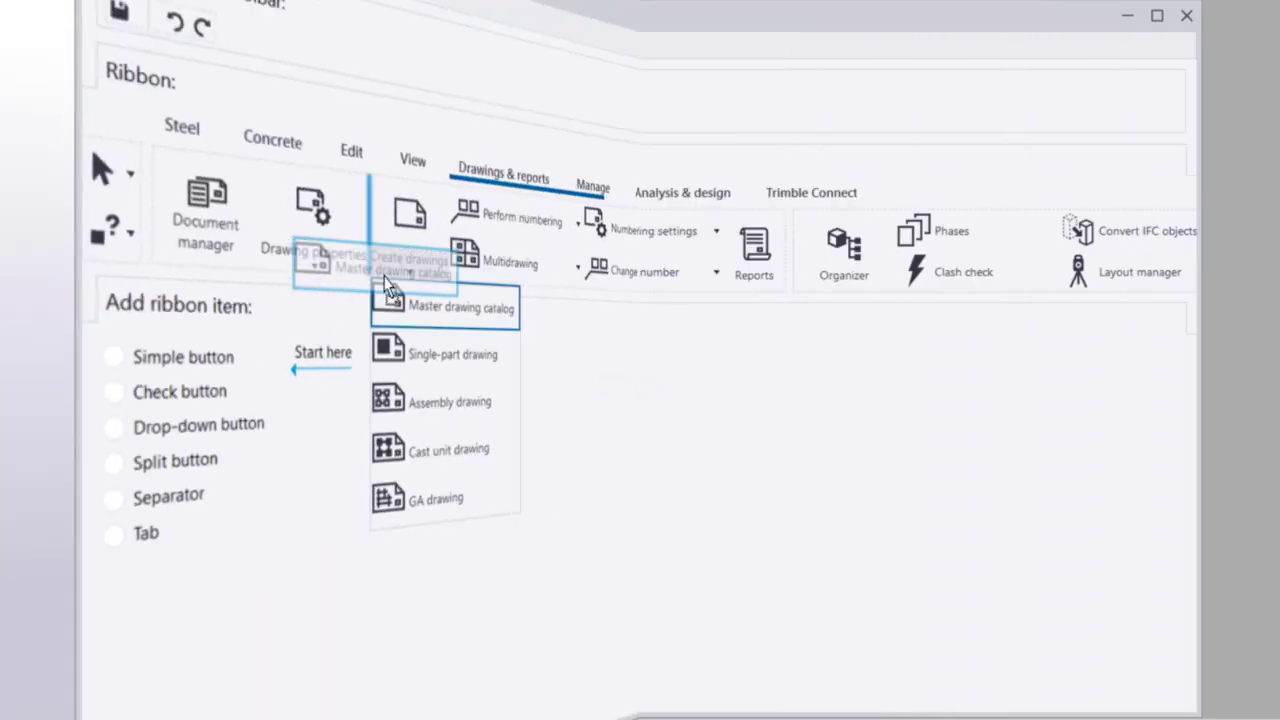
{"action": "left_click_drag", "start_coordinate": [357, 262], "coordinate": [207, 272]}
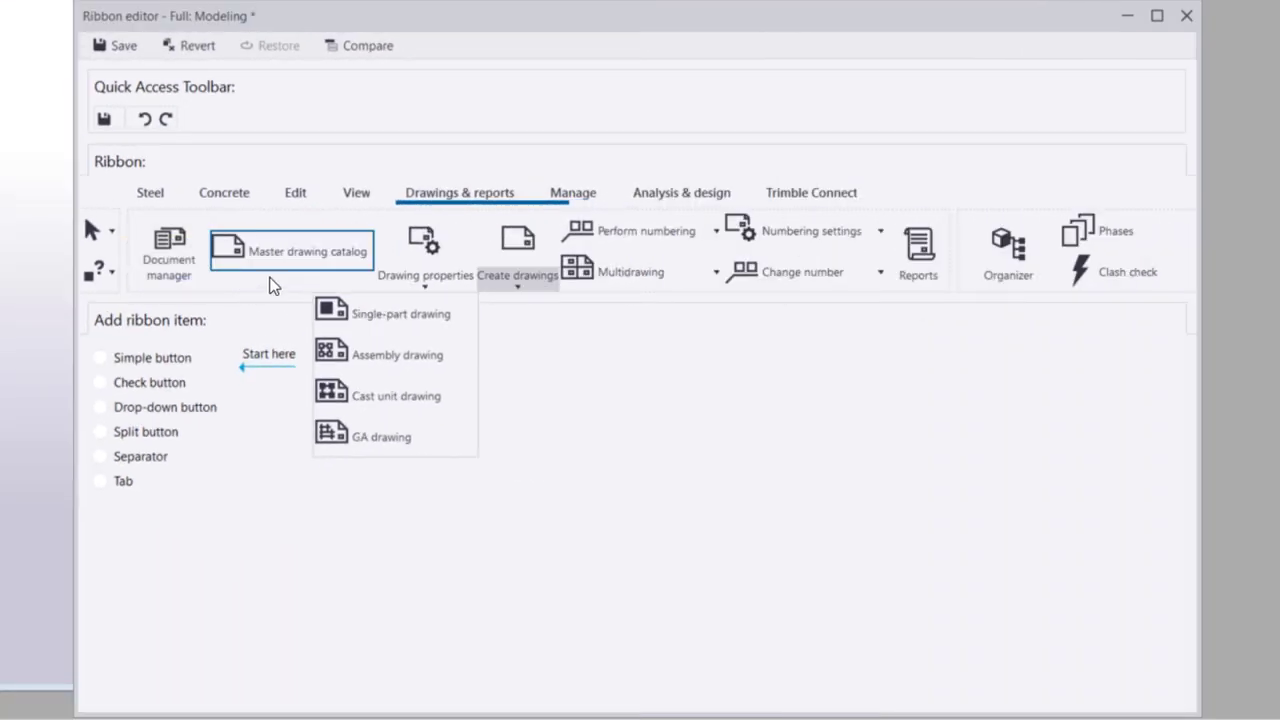
{"action": "mouse_move", "coordinate": [300, 231]}
{"action": "left_mouse_down"}
{"action": "mouse_move", "coordinate": [305, 212]}
{"action": "mouse_move", "coordinate": [310, 246]}
{"action": "left_mouse_up"}
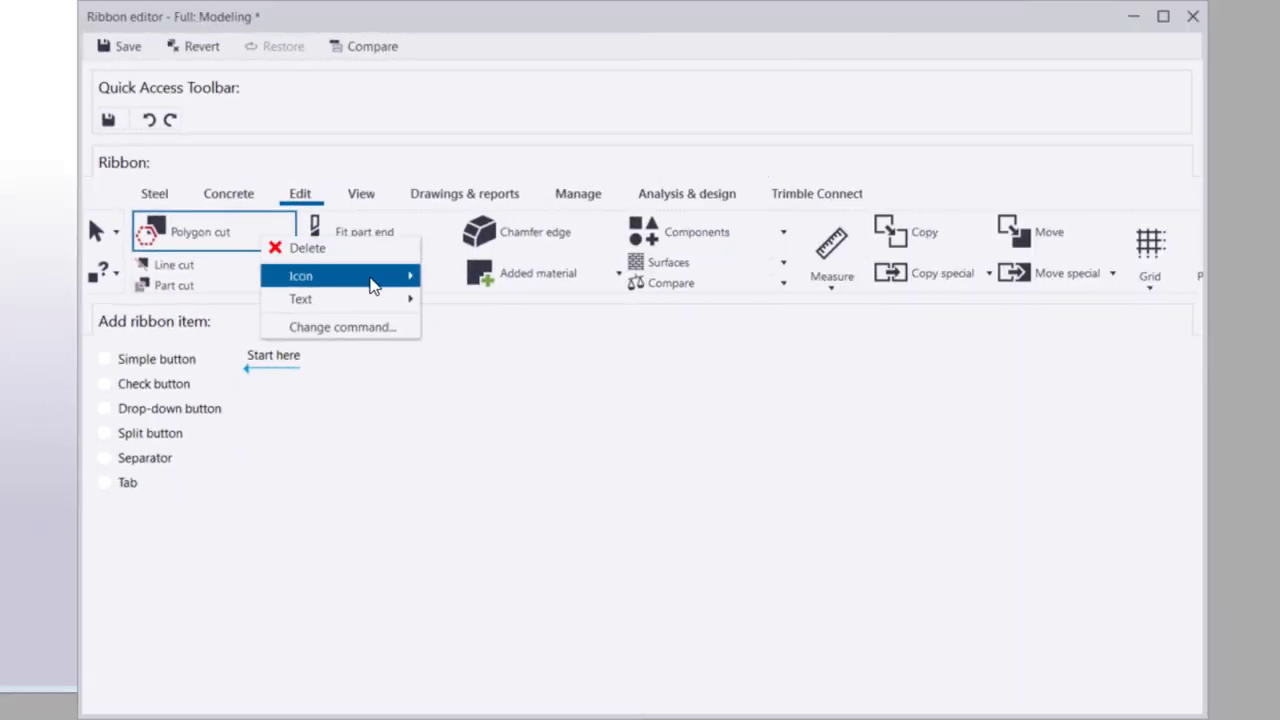
Set Polygon cut to Icon None with Full text, and delete the Zoom item.
{"action": "mouse_move", "coordinate": [372, 285]}
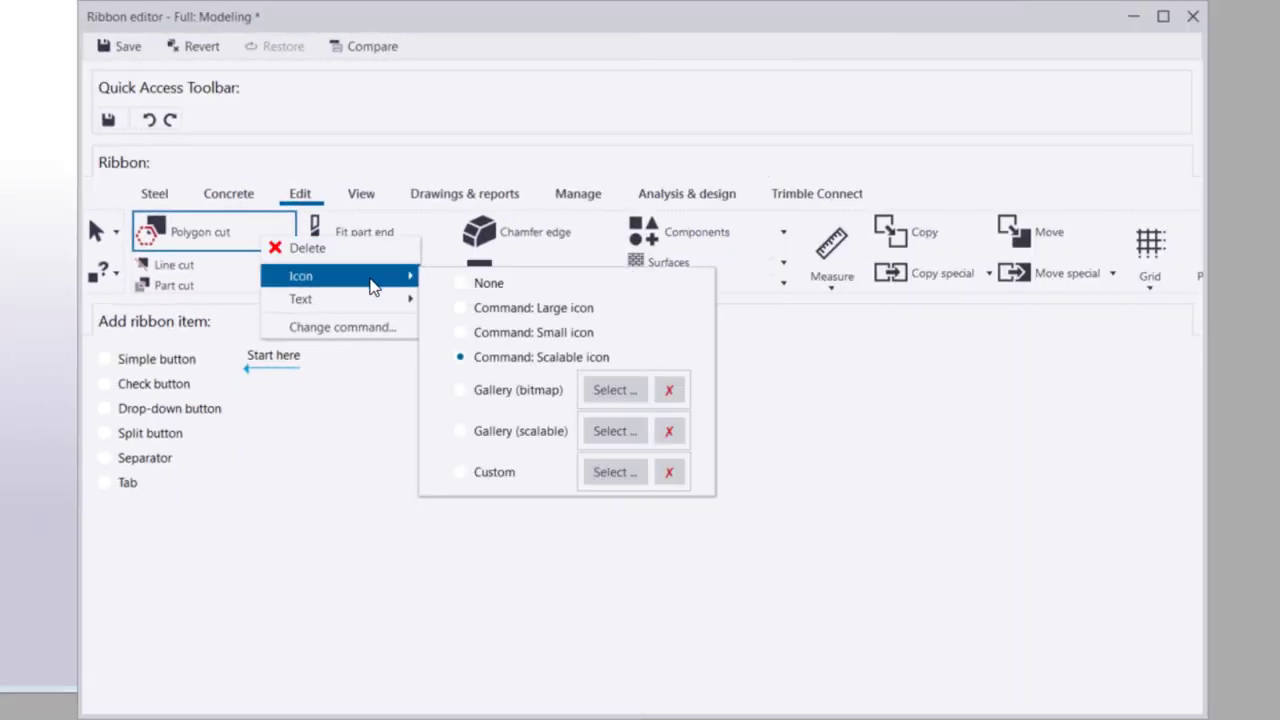
{"action": "left_click", "coordinate": [486, 285]}
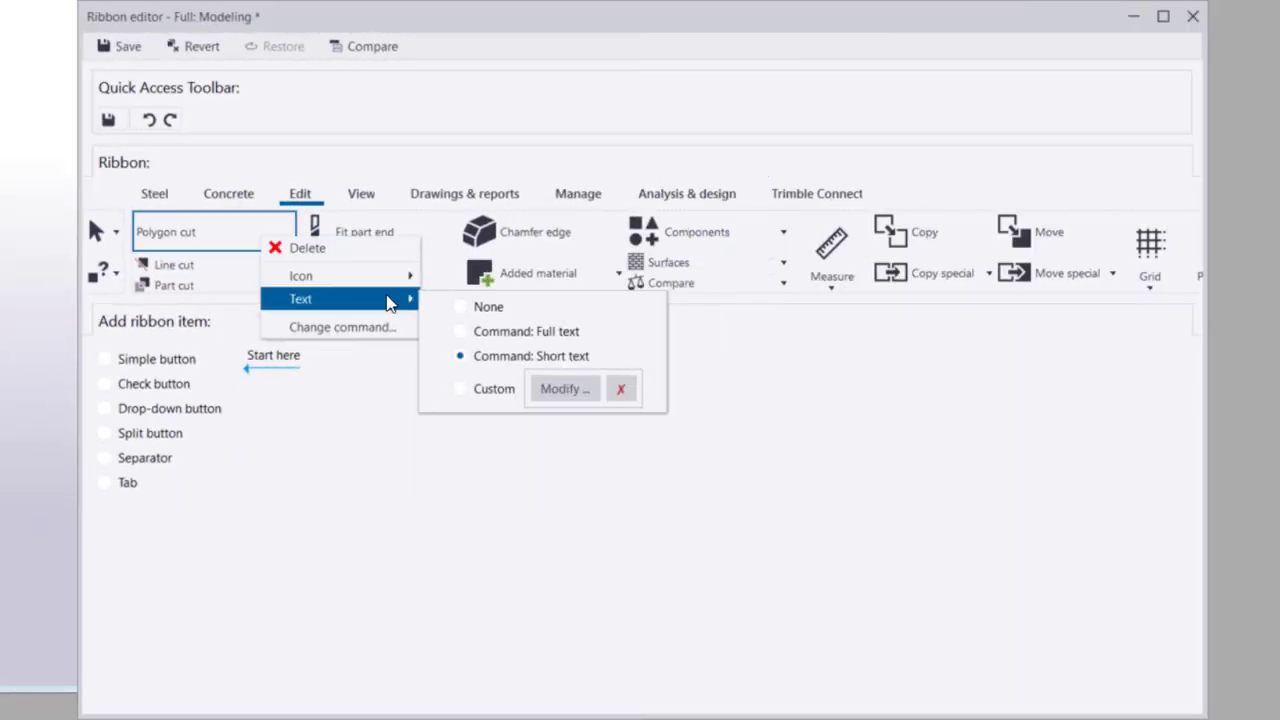
{"action": "left_click", "coordinate": [486, 332]}
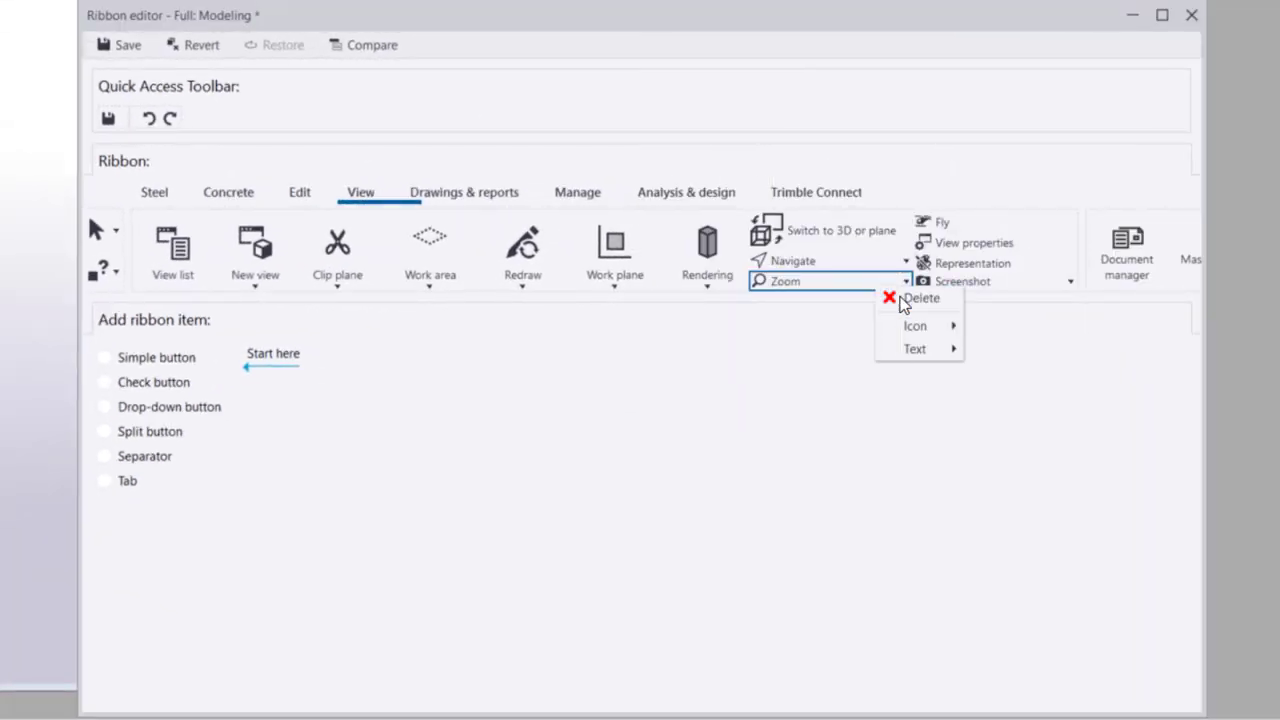
{"action": "left_click", "coordinate": [904, 299]}
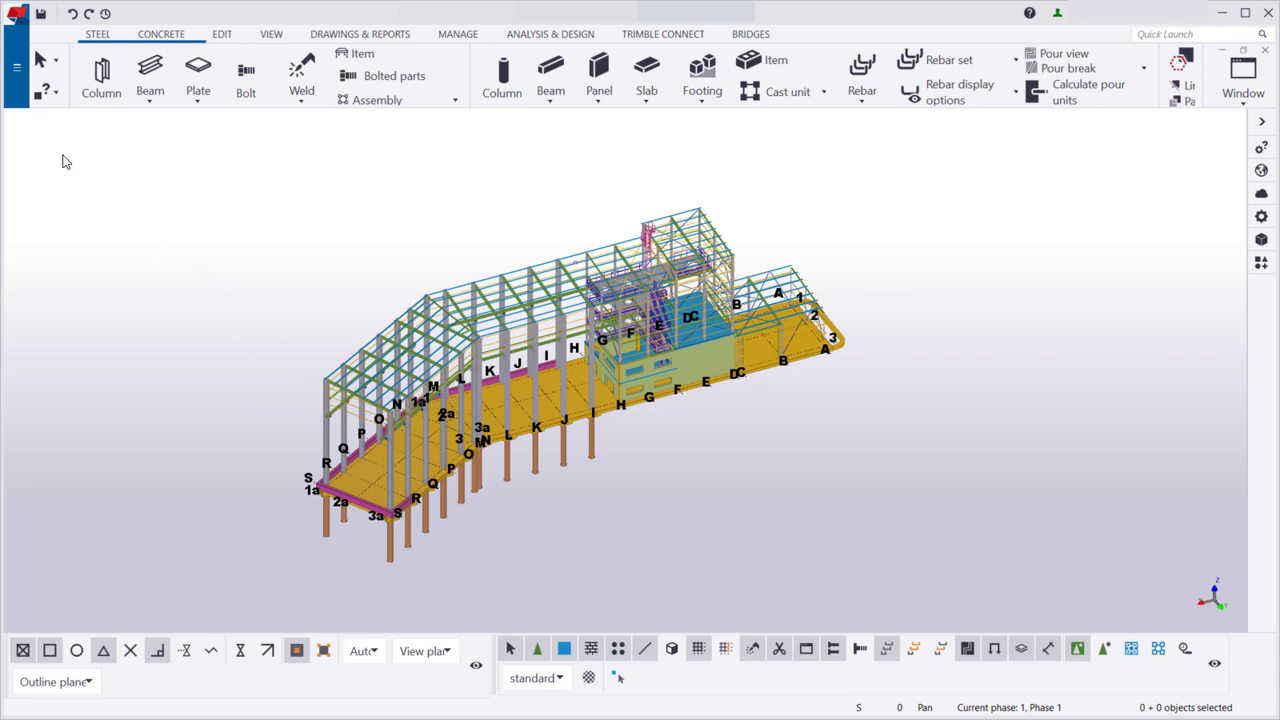
Open the Ribbon editor via File > Settings > Customize > Ribbon.
{"action": "left_click", "coordinate": [19, 110]}
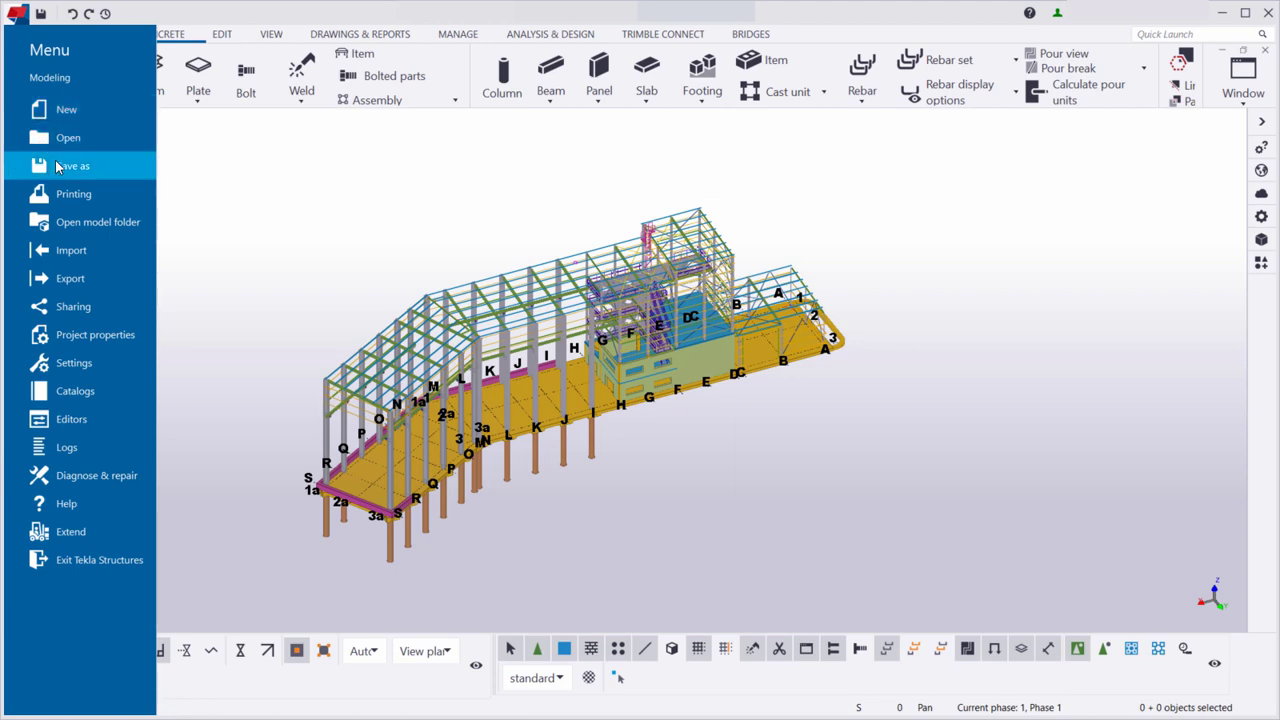
{"action": "left_click", "coordinate": [108, 362]}
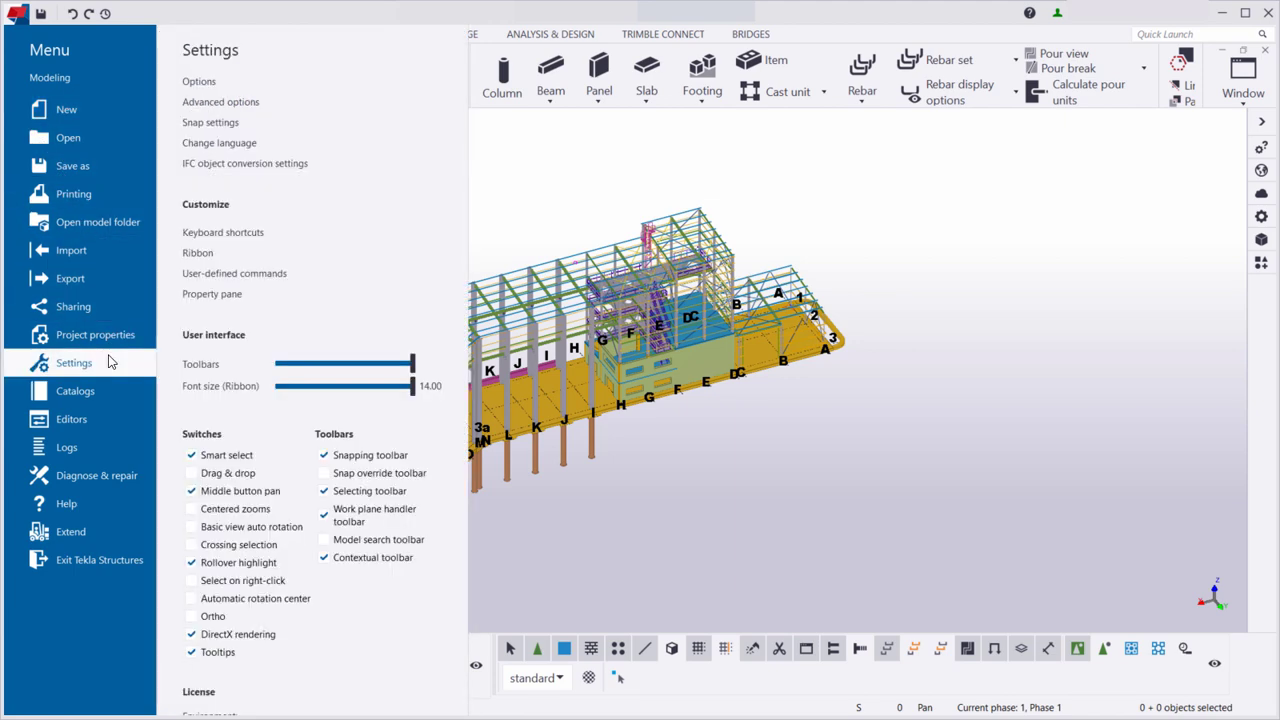
{"action": "left_click", "coordinate": [289, 253]}
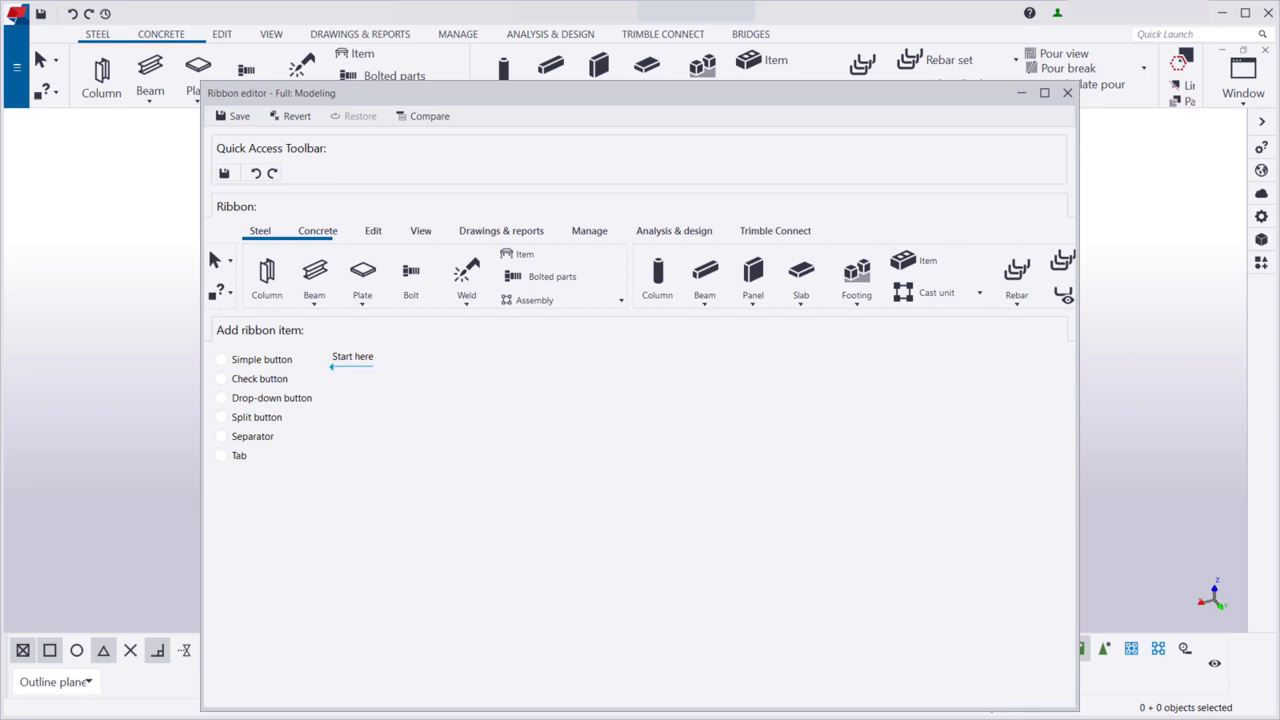
Add a new ribbon tab named 'Components' to the Full: Modeling ribbon.
{"action": "left_click", "coordinate": [249, 458]}
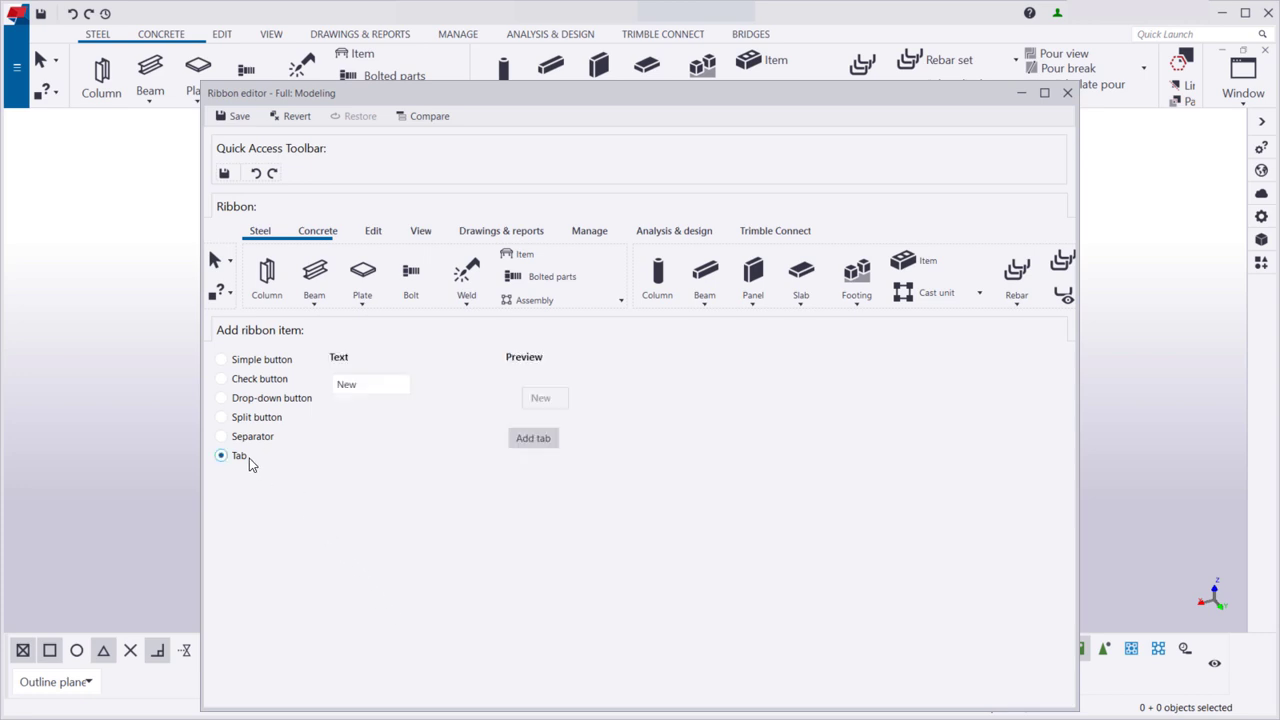
{"action": "left_click", "coordinate": [368, 389]}
{"action": "key", "text": "BackSpace"}
{"action": "key", "text": "BackSpace"}
{"action": "key", "text": "BackSpace"}
{"action": "type", "text": "Components"}
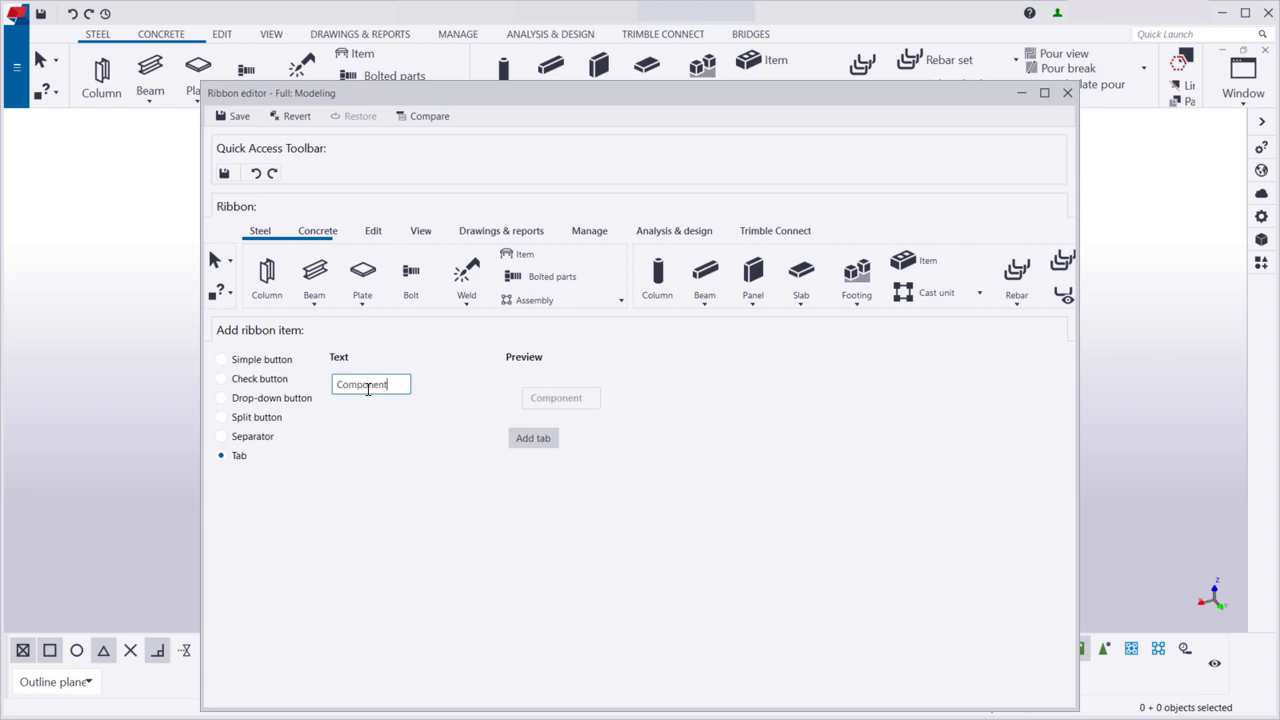
{"action": "left_click", "coordinate": [518, 437]}
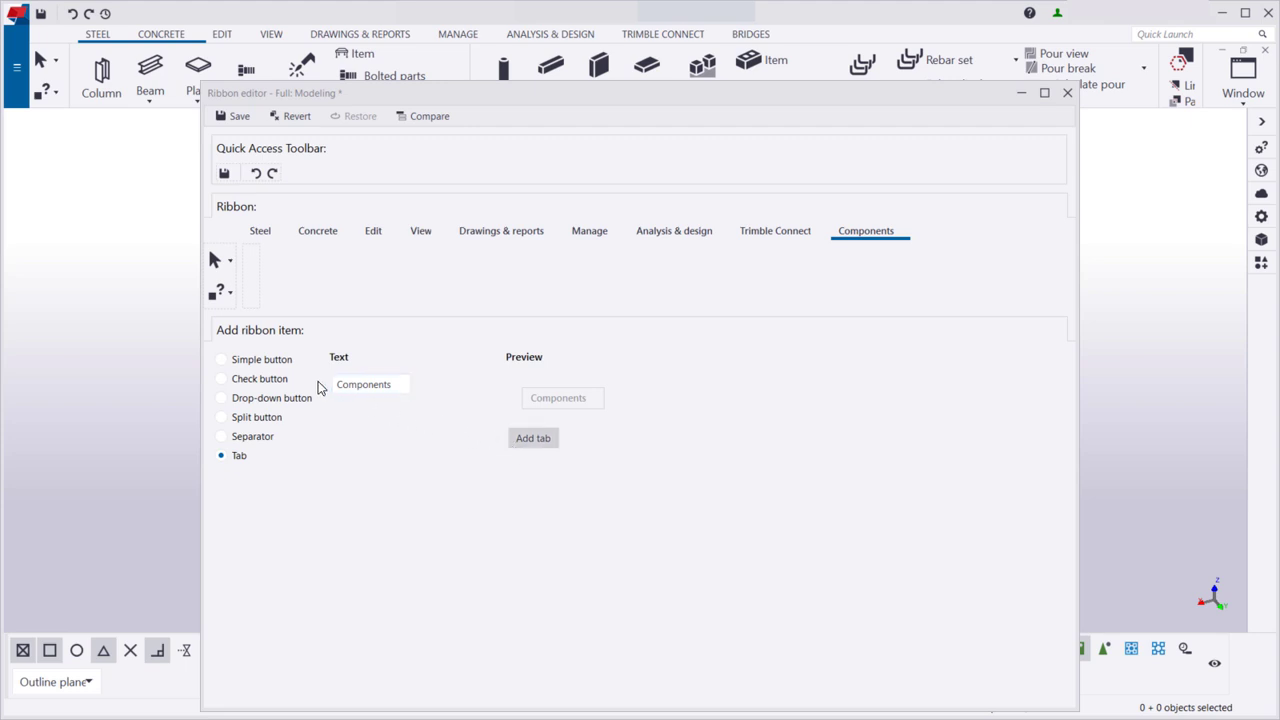
Choose the Component.Shear plate simple (146) command for a new simple button.
{"action": "left_click", "coordinate": [279, 365]}
{"action": "left_click", "coordinate": [336, 381]}
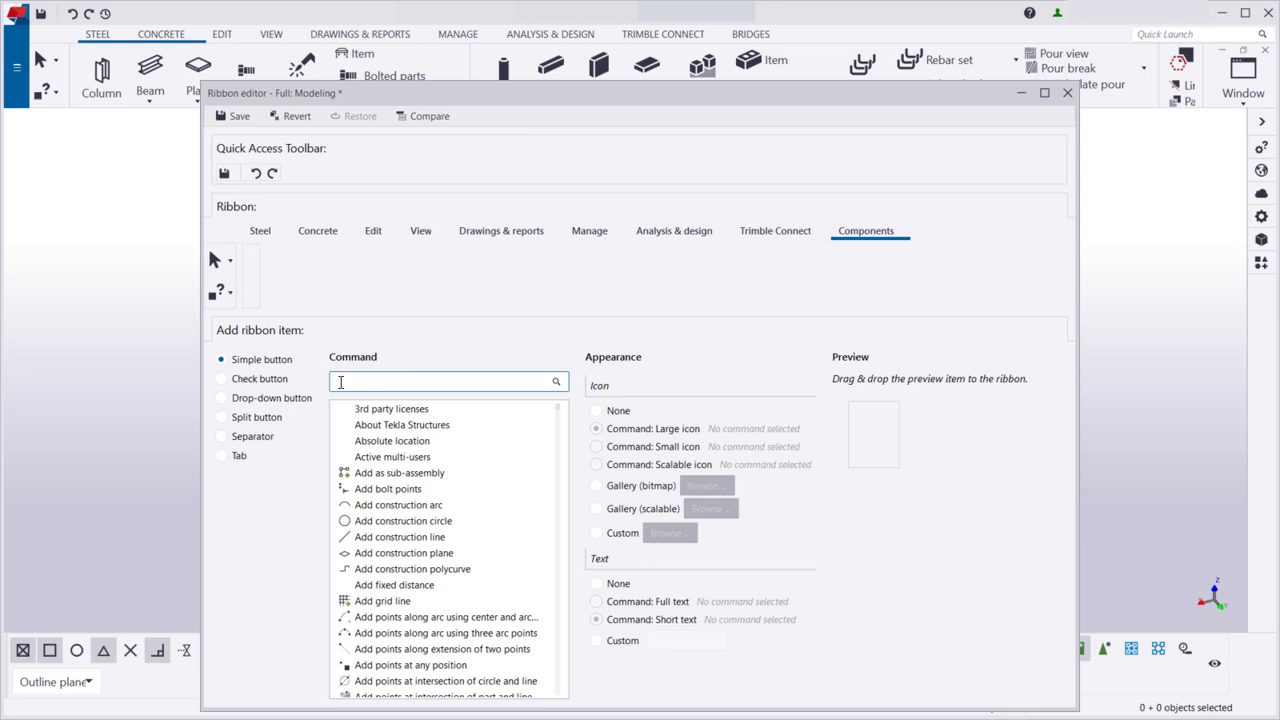
{"action": "type", "text": "tab"}
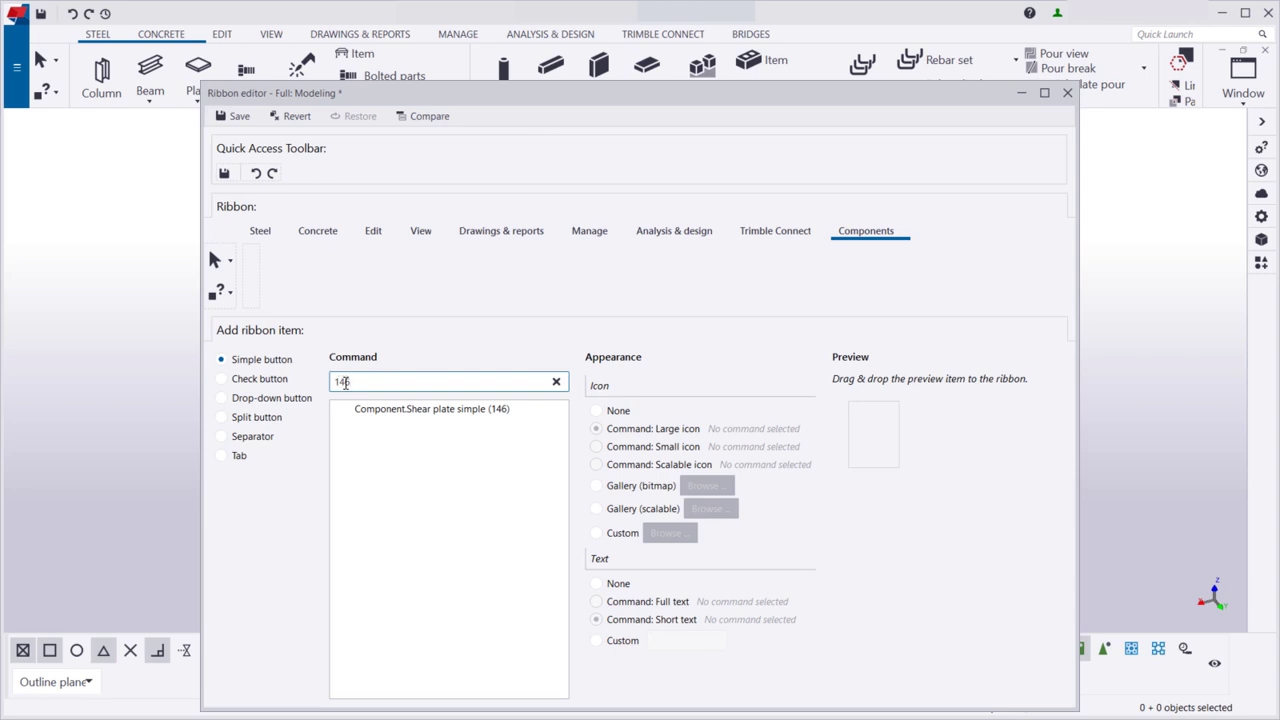
{"action": "left_click", "coordinate": [417, 410]}
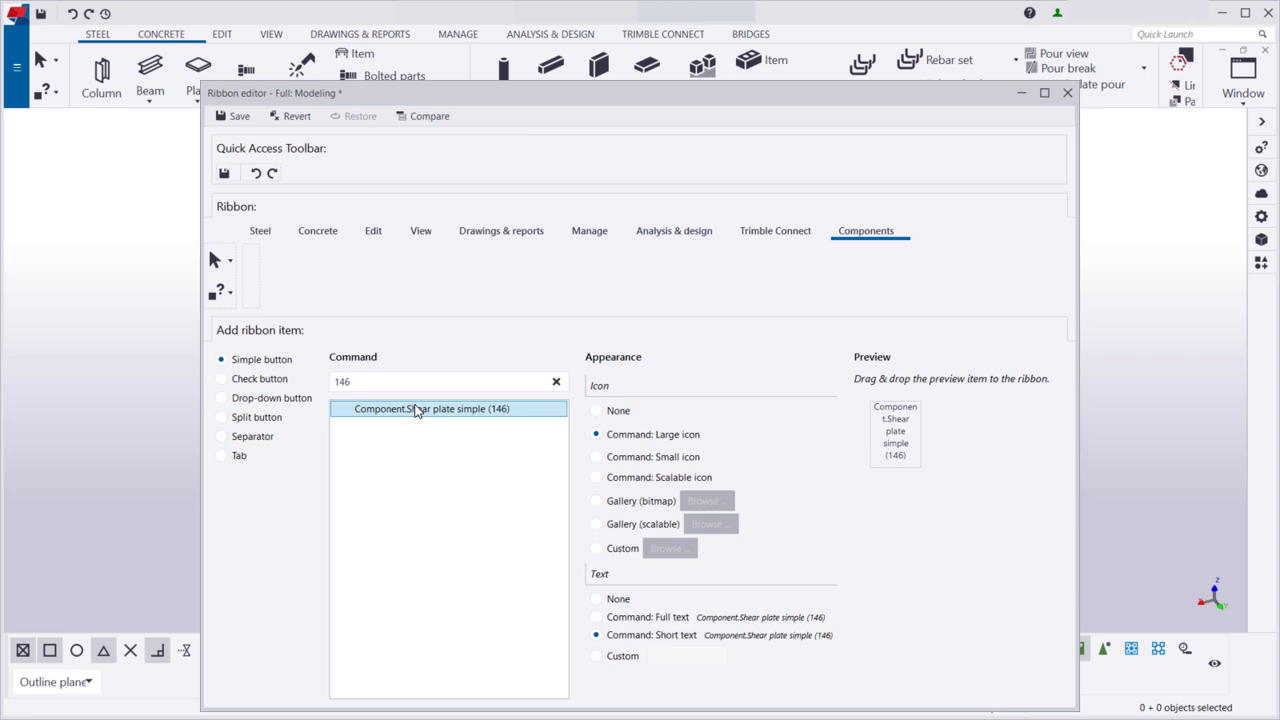
Give the button no icon and custom text 'Shear plate simple (146)', and drag it onto Components.
{"action": "left_click", "coordinate": [607, 411]}
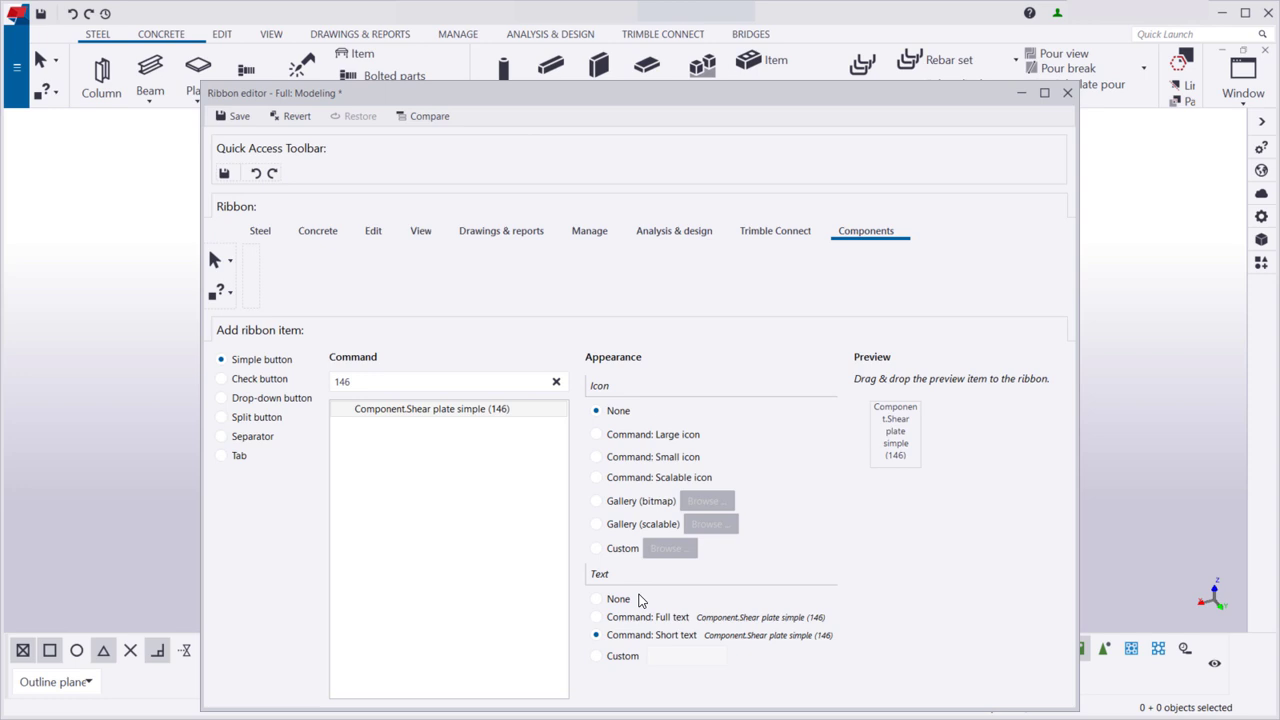
{"action": "left_click", "coordinate": [634, 656]}
{"action": "left_click", "coordinate": [658, 660]}
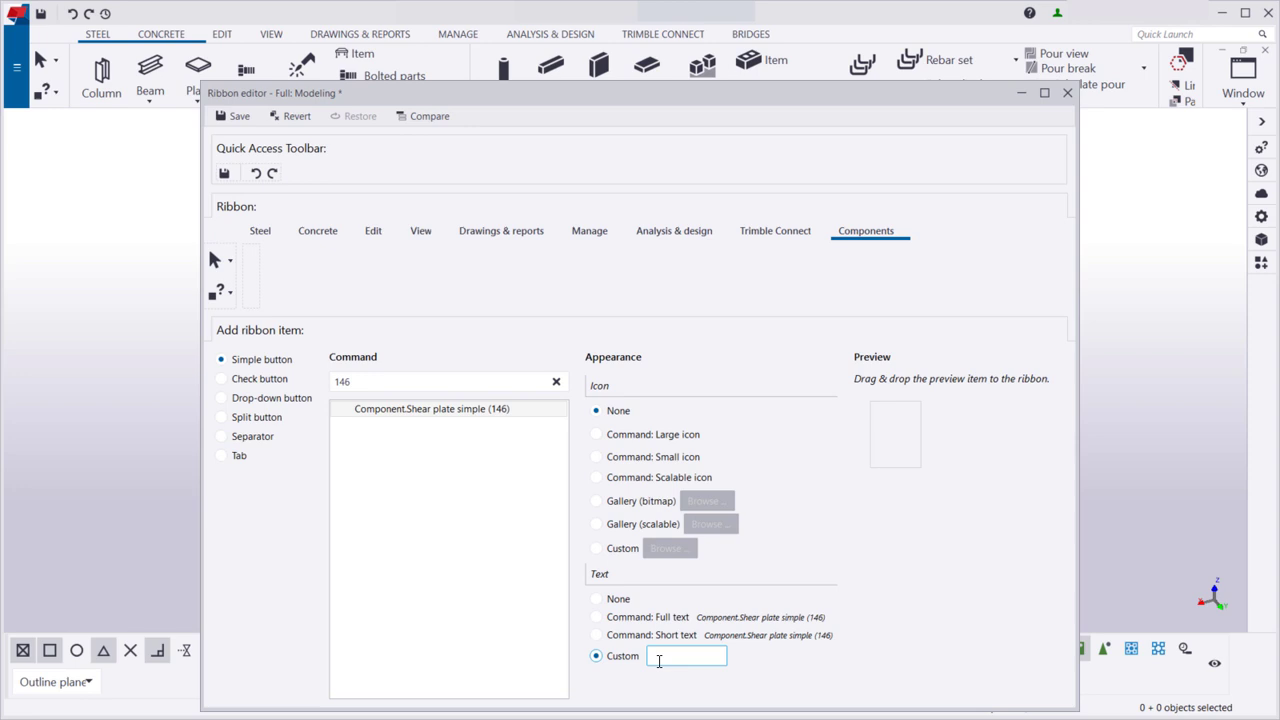
{"action": "type", "text": "Shear plate simple (146)"}
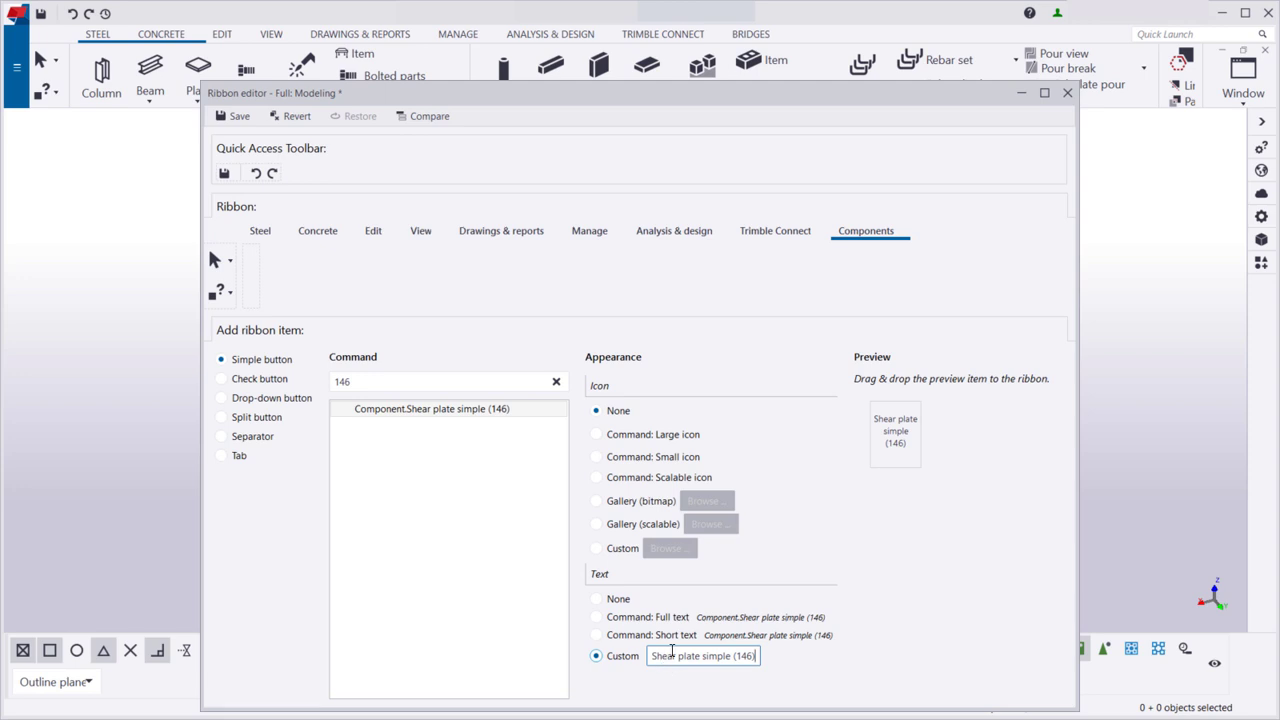
{"action": "left_click", "coordinate": [912, 449]}
{"action": "mouse_move", "coordinate": [912, 449]}
{"action": "left_mouse_down"}
{"action": "mouse_move", "coordinate": [883, 421]}
{"action": "mouse_move", "coordinate": [524, 295]}
{"action": "mouse_move", "coordinate": [285, 266]}
{"action": "mouse_move", "coordinate": [363, 252]}
{"action": "mouse_move", "coordinate": [378, 274]}
{"action": "left_mouse_up"}
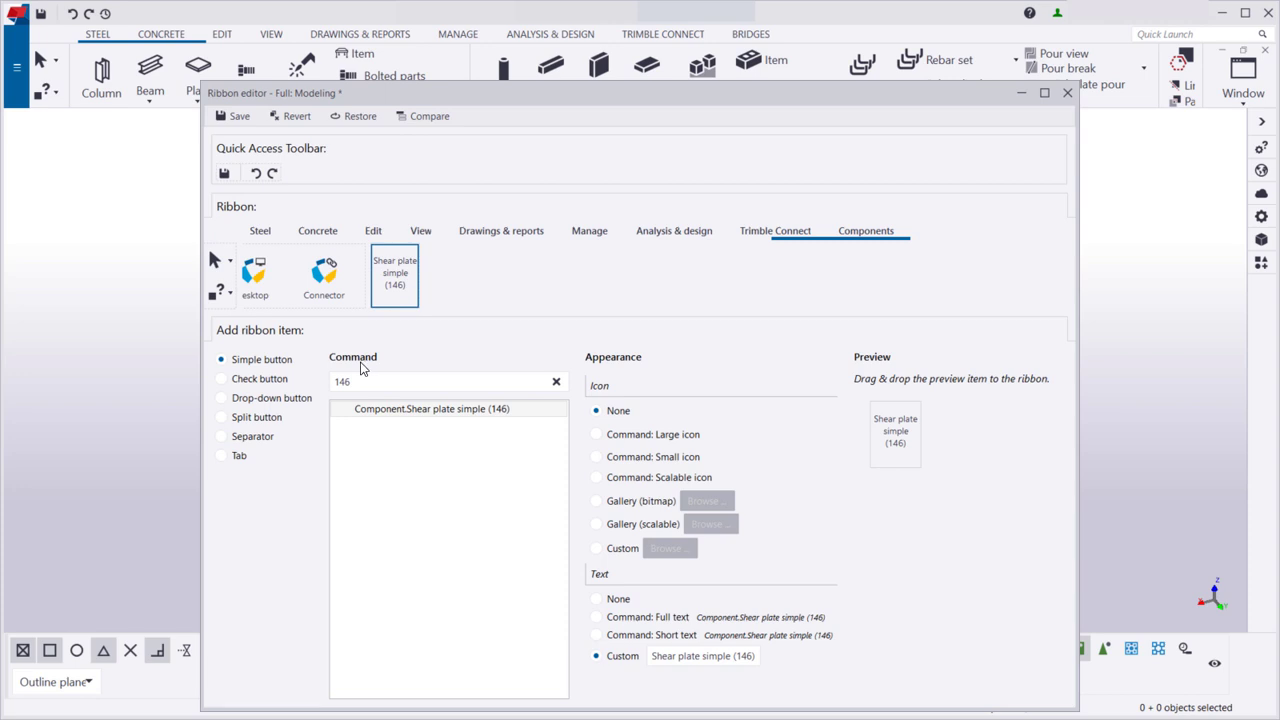
Create a no-icon drop-down labelled 'End plates' and place it beside Shear plate simple (146).
{"action": "left_click", "coordinate": [302, 405]}
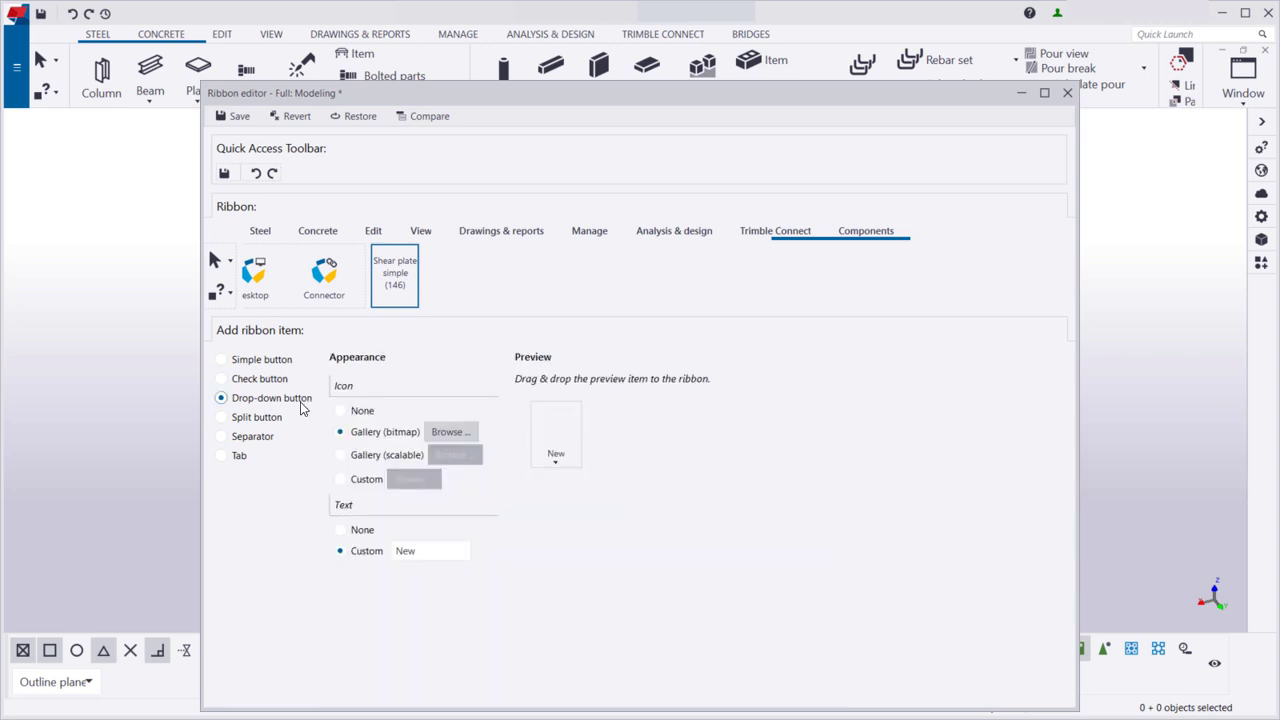
{"action": "left_click", "coordinate": [340, 411]}
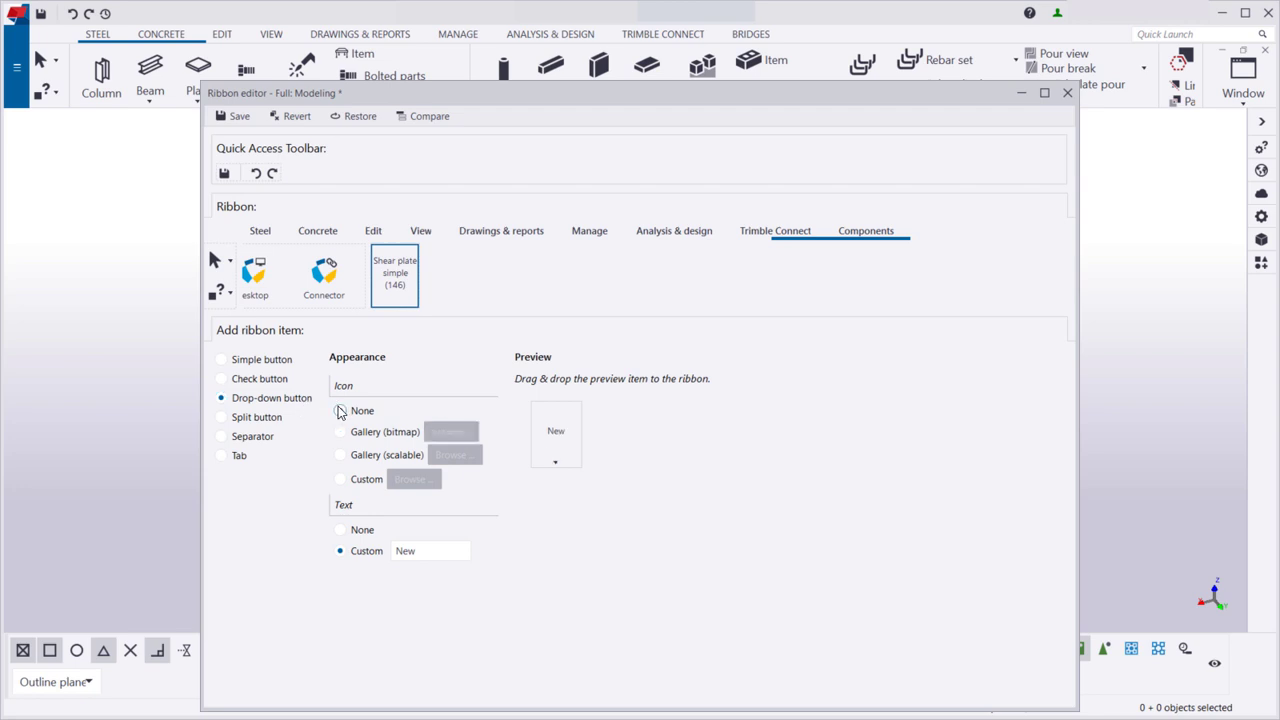
{"action": "left_click", "coordinate": [412, 550]}
{"action": "key", "text": "BackSpace"}
{"action": "key", "text": "BackSpace"}
{"action": "key", "text": "BackSpace"}
{"action": "type", "text": "End plates"}
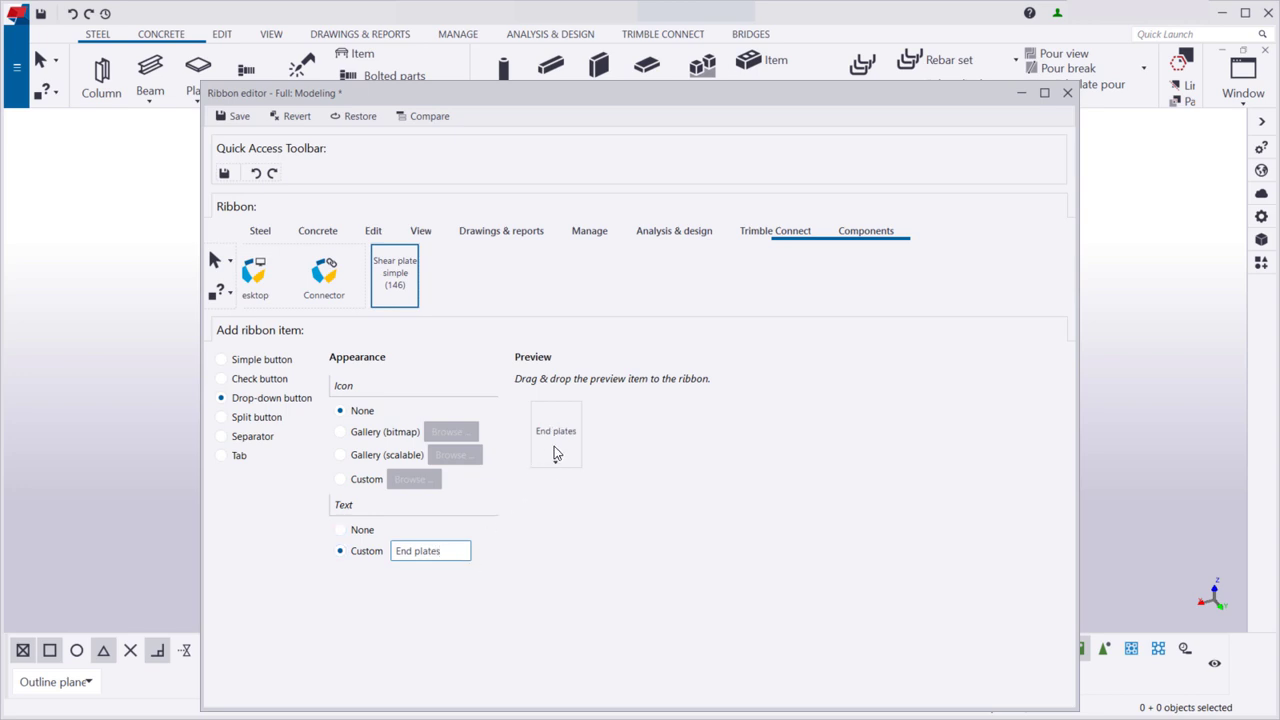
{"action": "left_click_drag", "start_coordinate": [556, 450], "coordinate": [420, 260]}
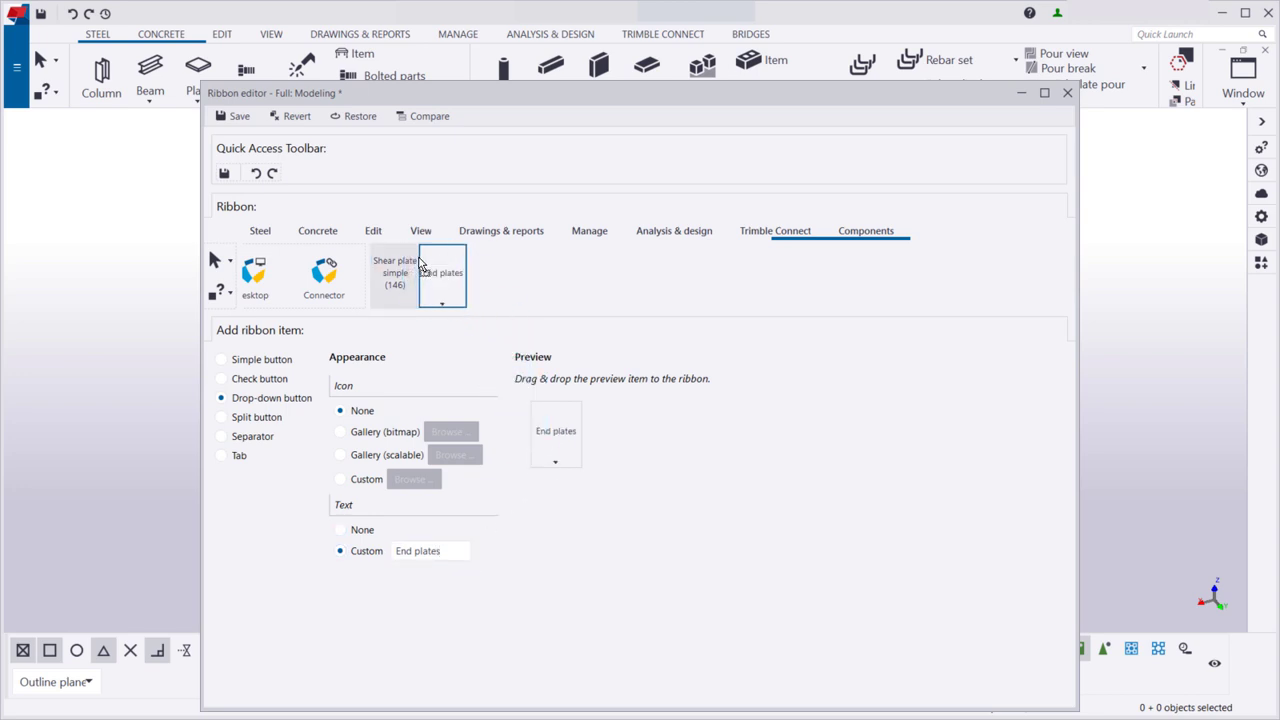
Add a no-icon End plate (101) button with custom text 'End plate (101)' into the End plates group.
{"action": "left_click", "coordinate": [281, 364]}
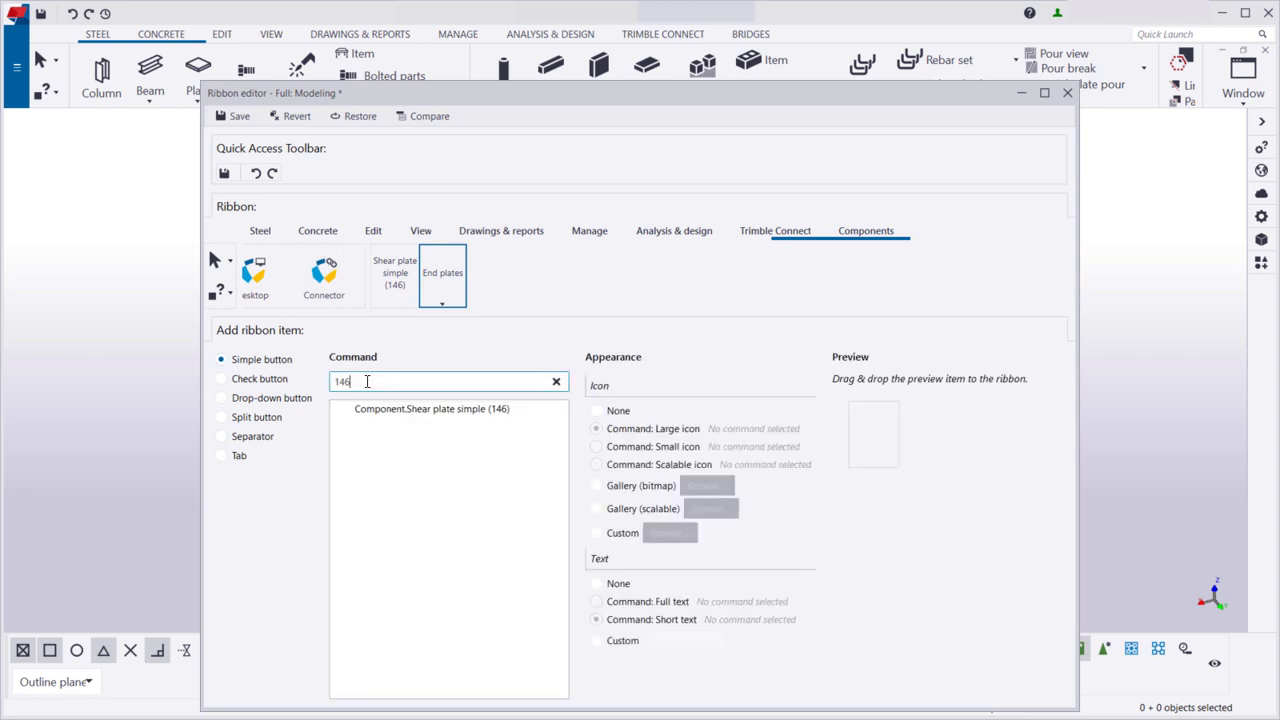
{"action": "key", "text": "BackSpace"}
{"action": "type", "text": "01"}
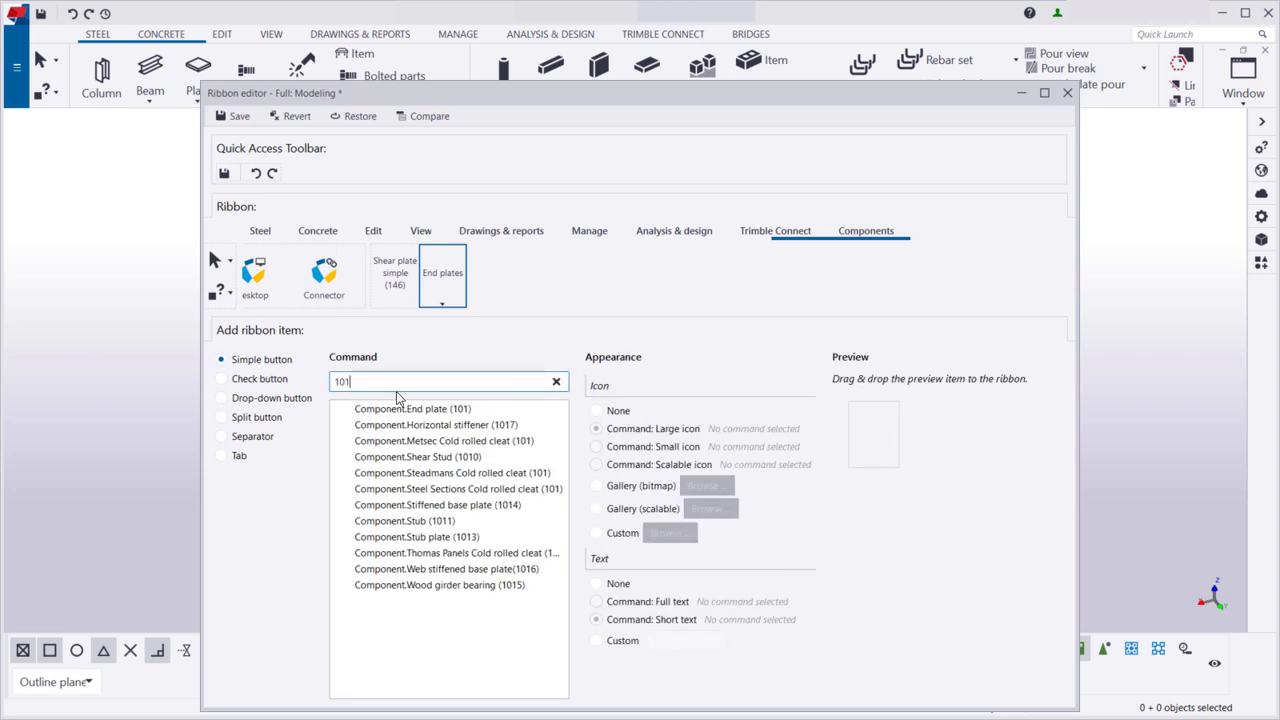
{"action": "left_click", "coordinate": [415, 408]}
{"action": "left_click", "coordinate": [597, 410]}
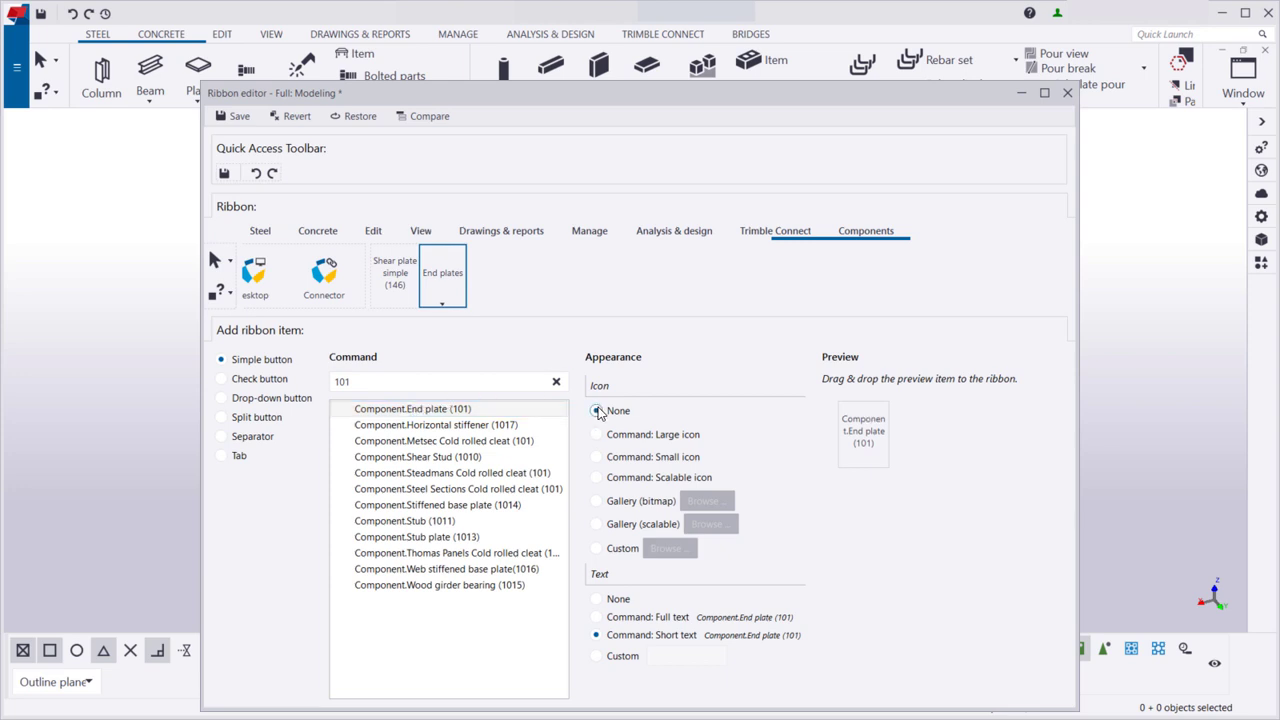
{"action": "left_click", "coordinate": [634, 657]}
{"action": "left_click", "coordinate": [662, 656]}
{"action": "type", "text": "End p"}
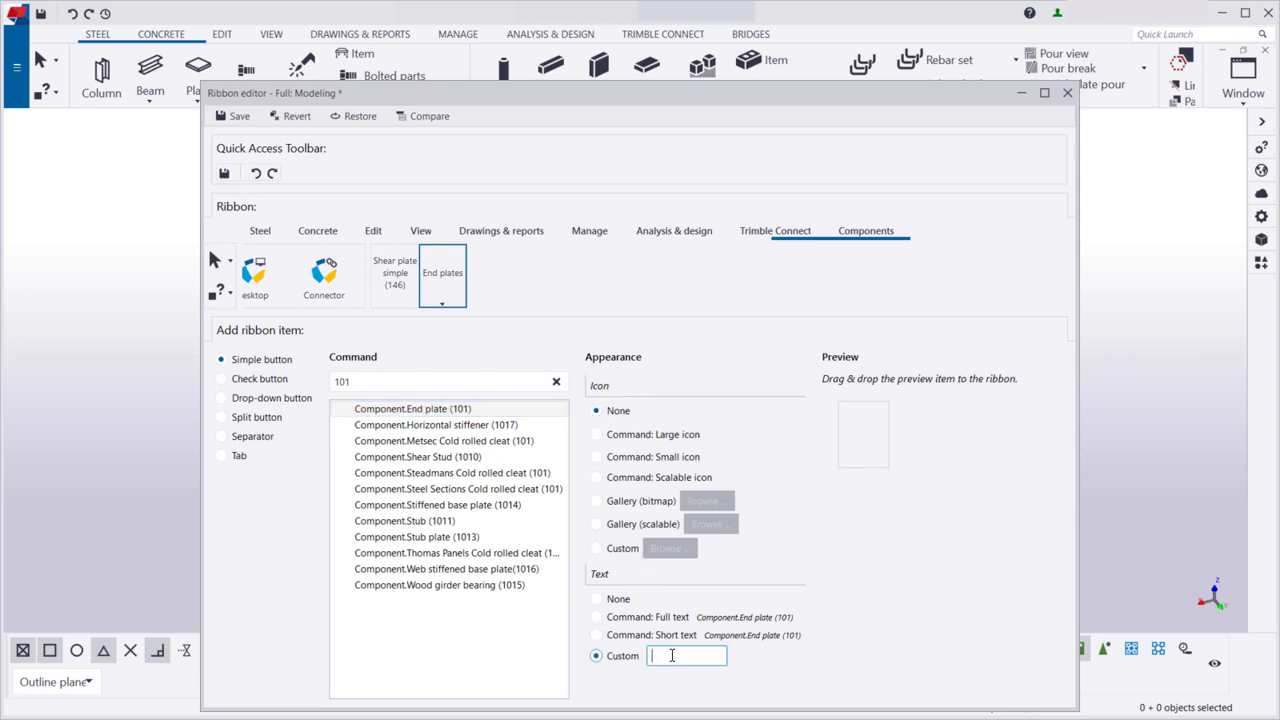
{"action": "type", "text": "late (101)"}
{"action": "left_click_drag", "start_coordinate": [838, 447], "coordinate": [441, 312]}
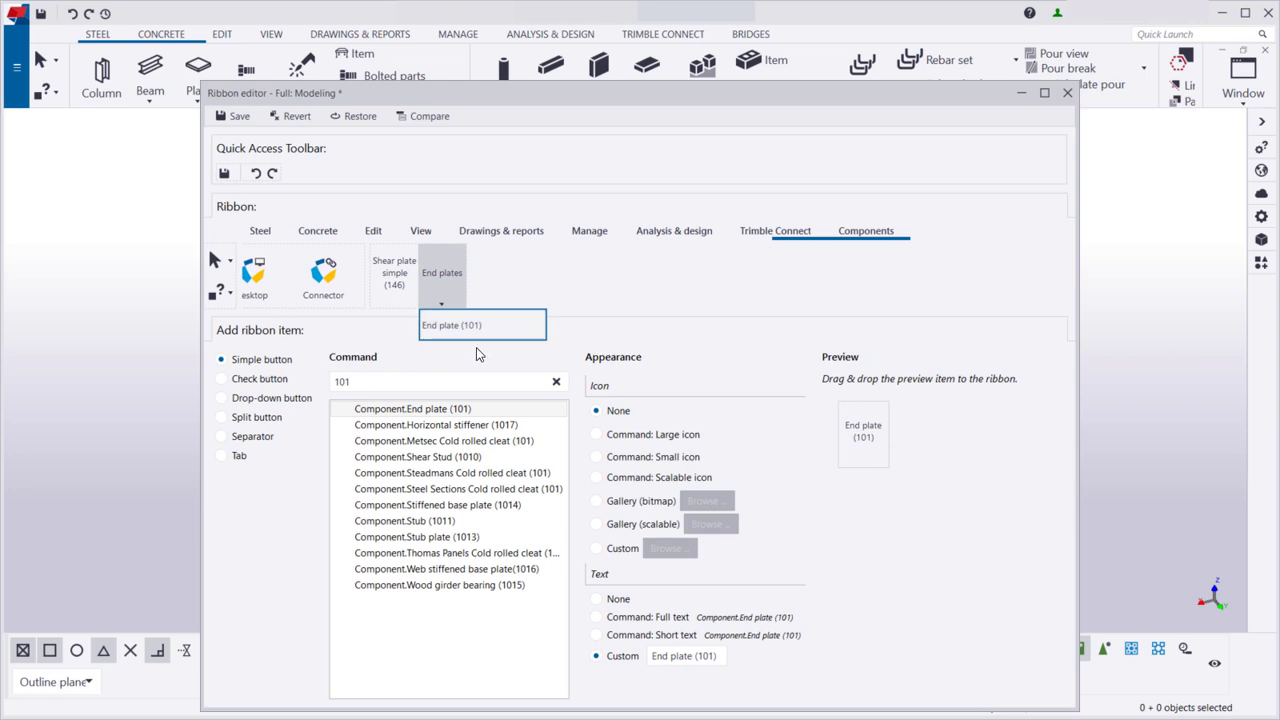
Add an End plate (144) button labelled 'End plate (144)' under End plate (101) in the group.
{"action": "left_click", "coordinate": [434, 381]}
{"action": "key", "text": "BackSpace"}
{"action": "key", "text": "BackSpace"}
{"action": "type", "text": "44"}
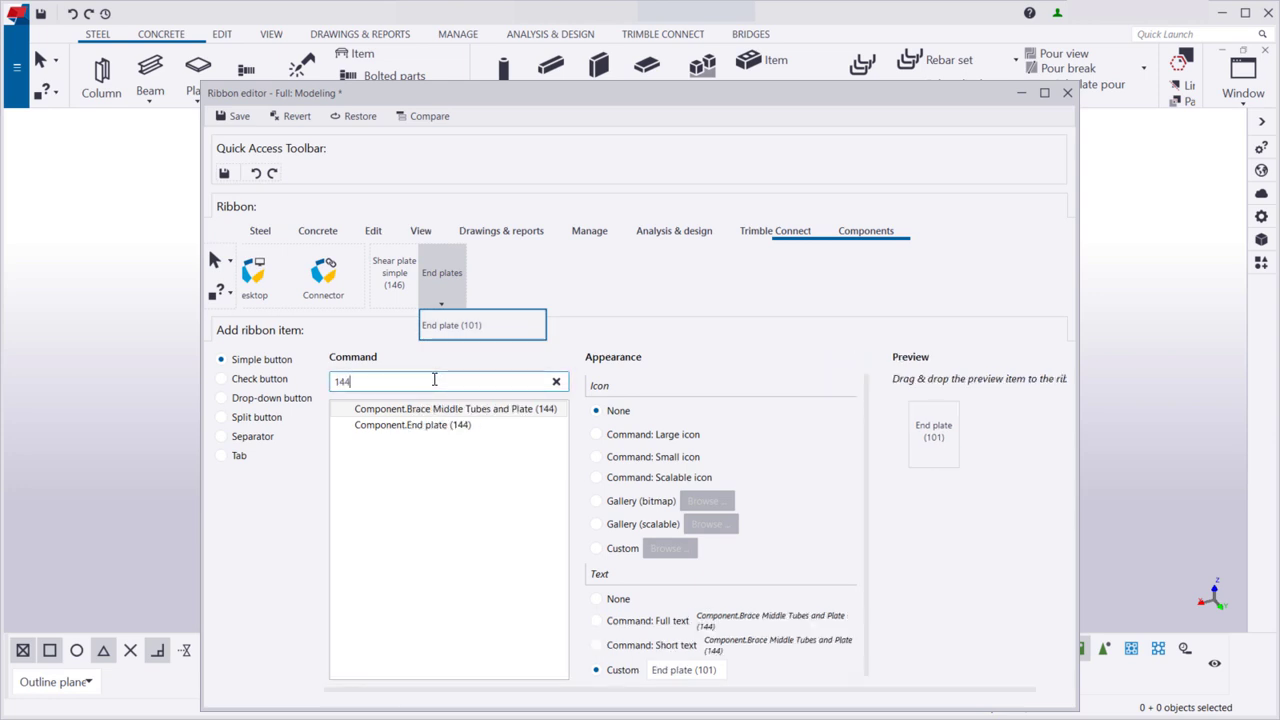
{"action": "left_click", "coordinate": [448, 424]}
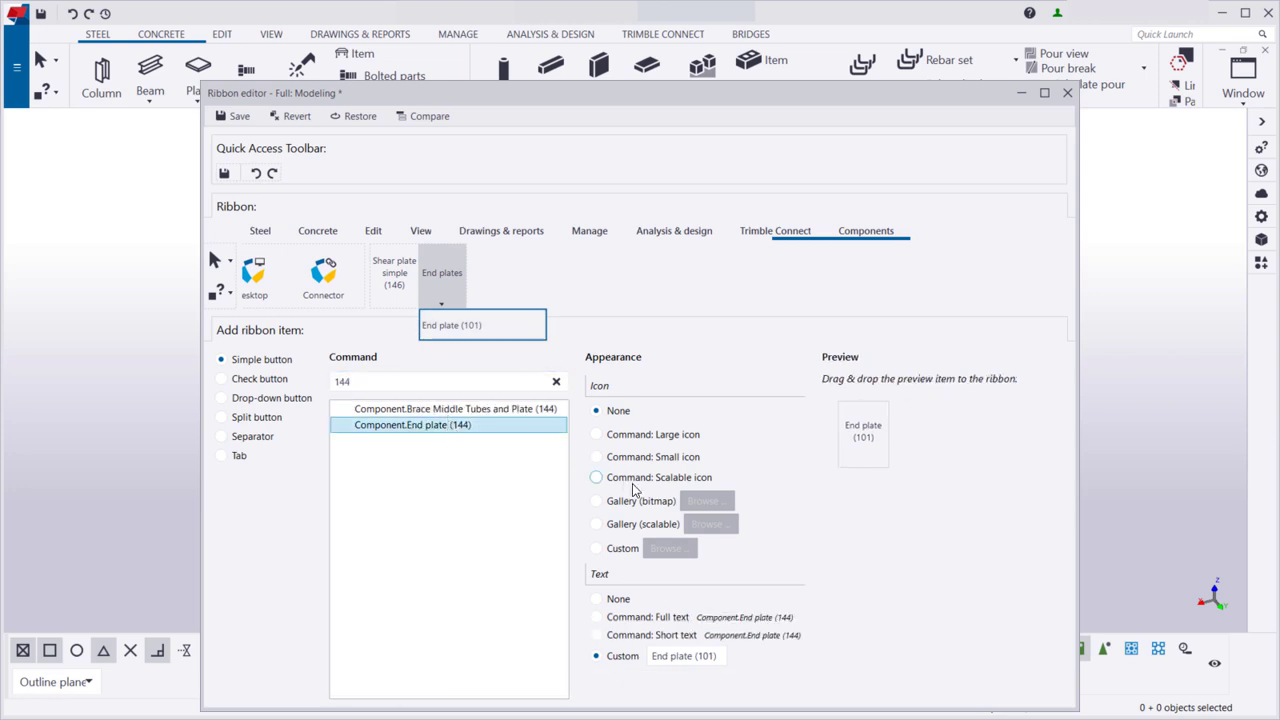
{"action": "left_click", "coordinate": [716, 655]}
{"action": "key", "text": "BackSpace"}
{"action": "key", "text": "BackSpace"}
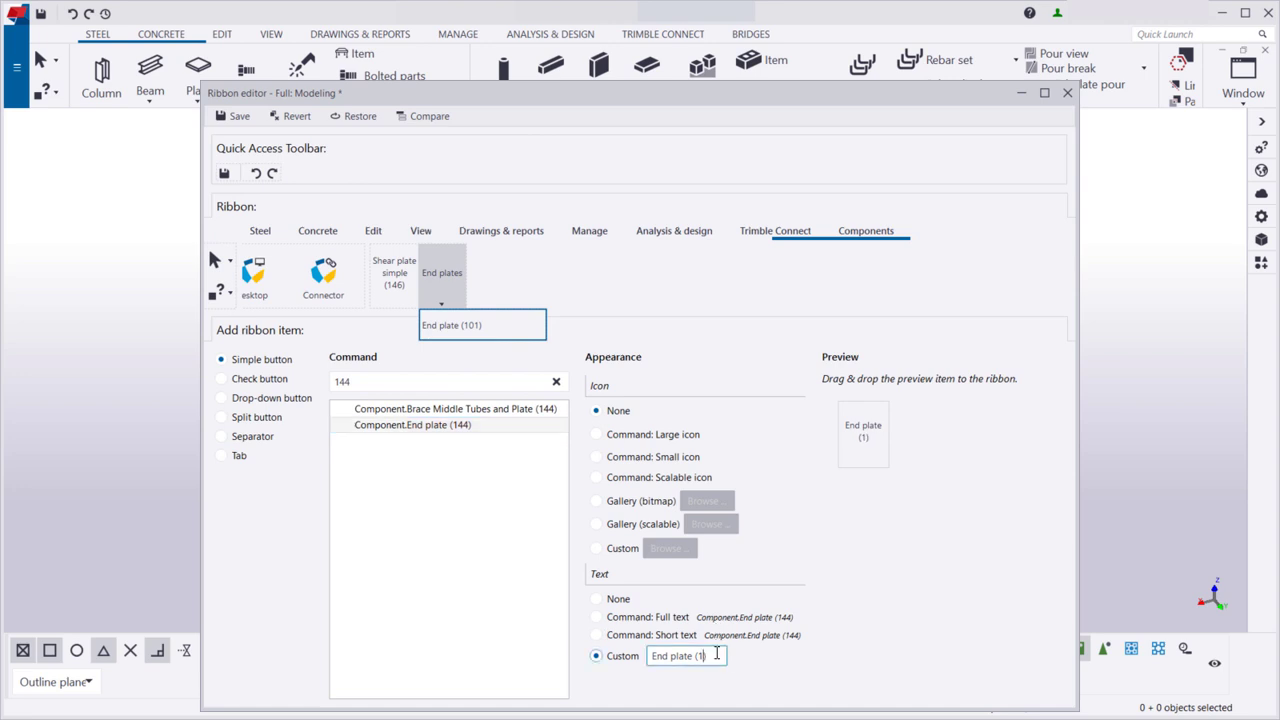
{"action": "type", "text": "44"}
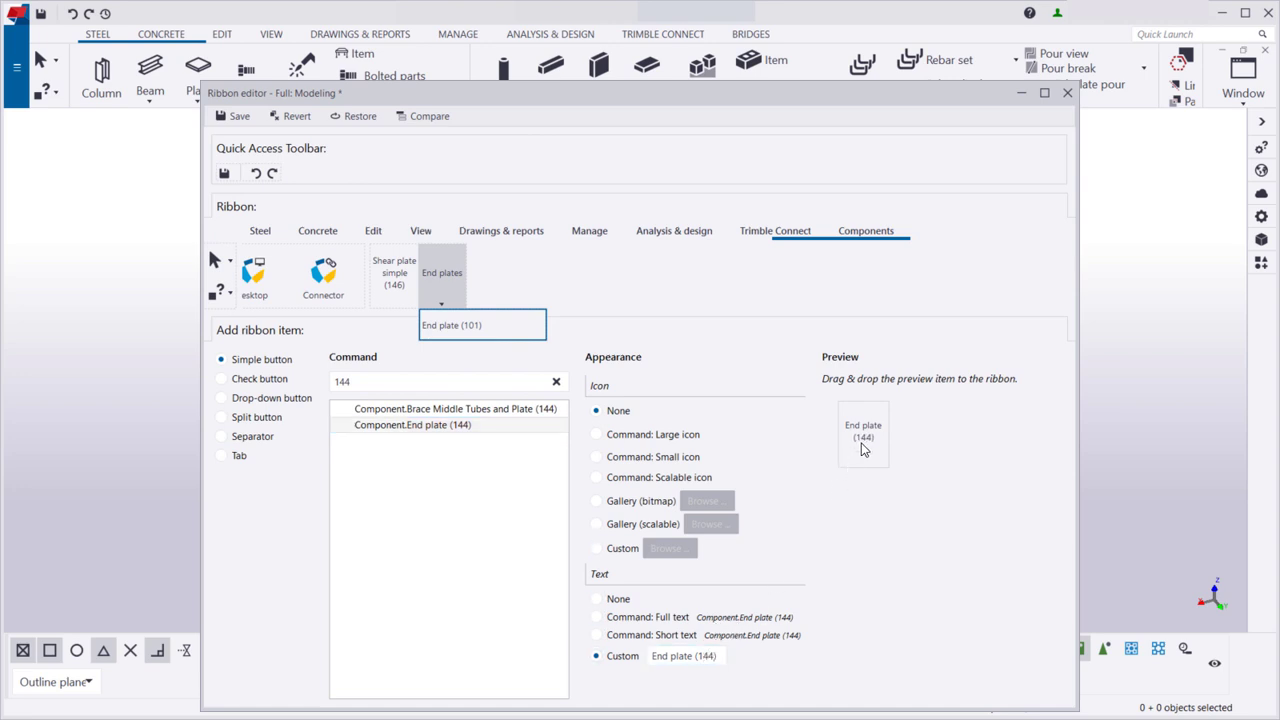
{"action": "left_click_drag", "start_coordinate": [862, 445], "coordinate": [480, 357]}
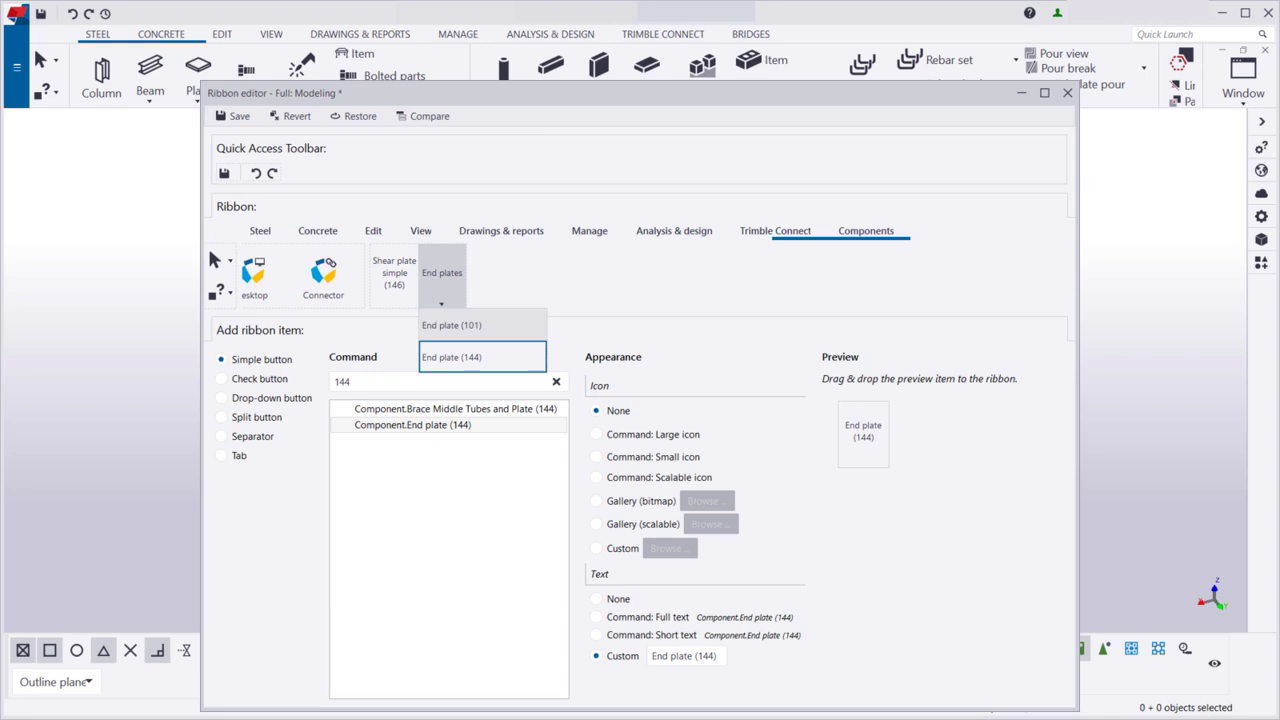
Narrow both End plate items and place End plate (144) beside End plate (101).
{"action": "left_click", "coordinate": [524, 326]}
{"action": "left_click_drag", "start_coordinate": [524, 326], "coordinate": [478, 332]}
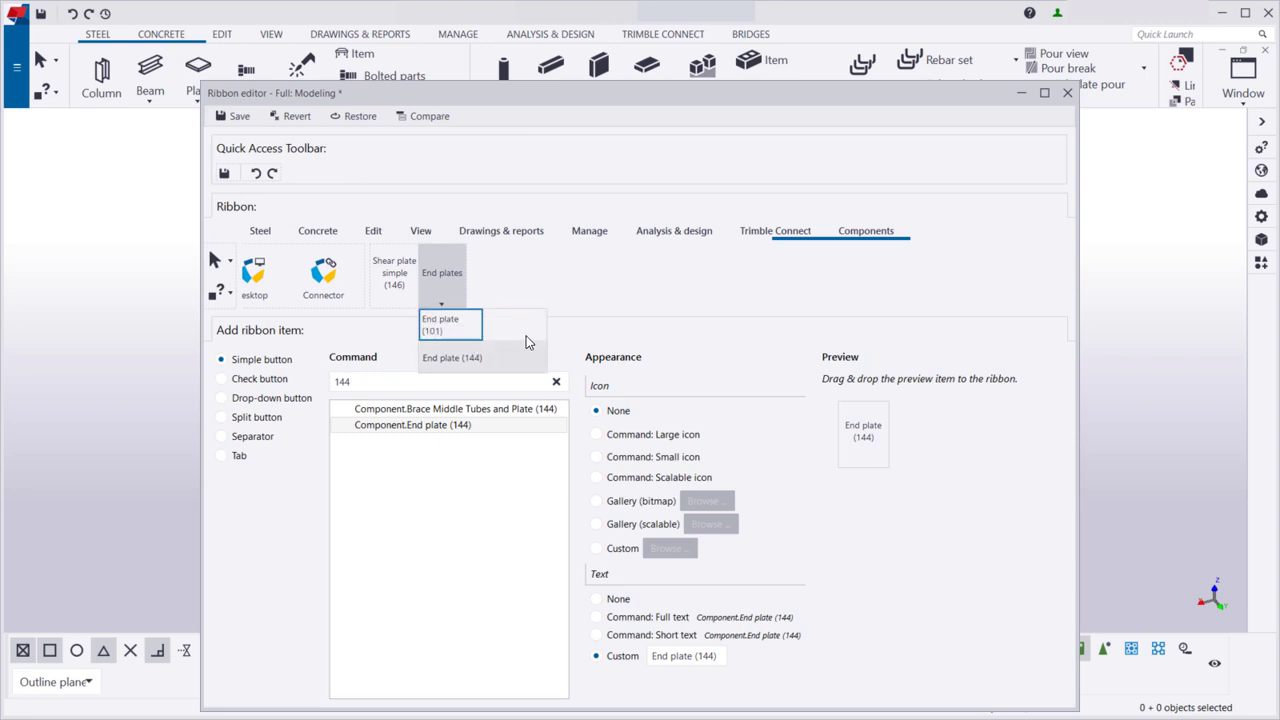
{"action": "left_click", "coordinate": [548, 360]}
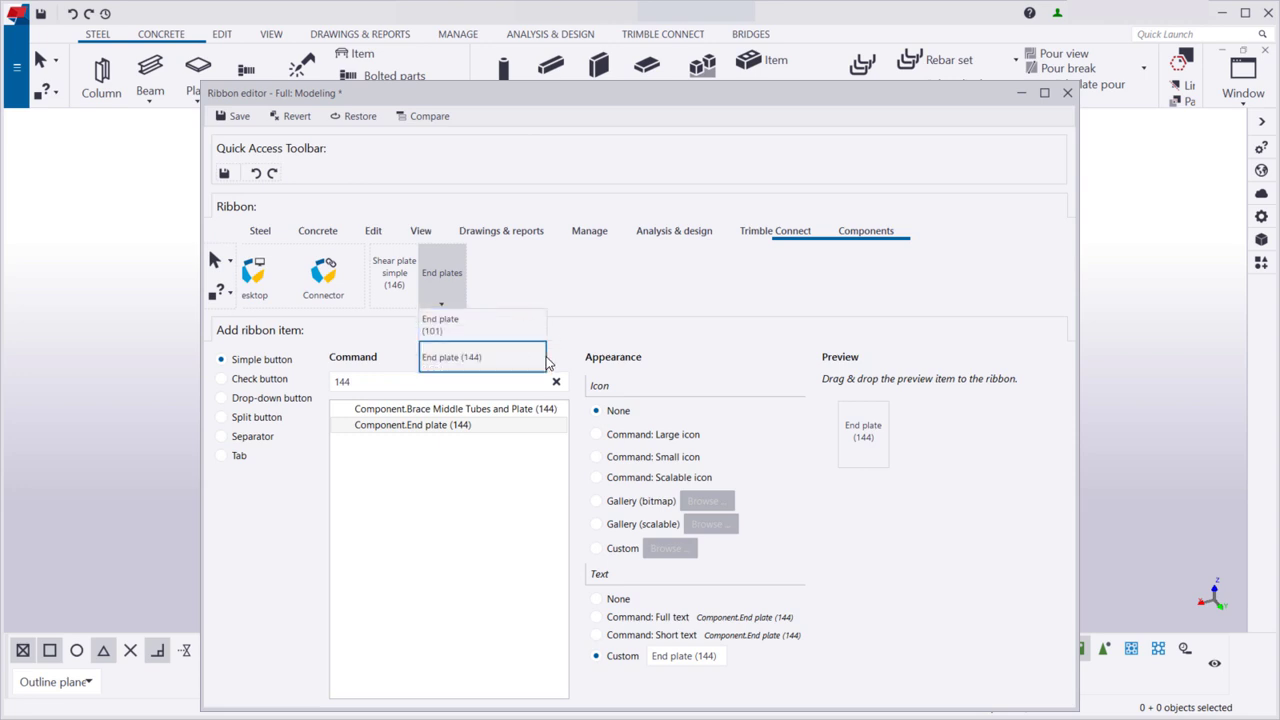
{"action": "left_click_drag", "start_coordinate": [545, 355], "coordinate": [478, 353]}
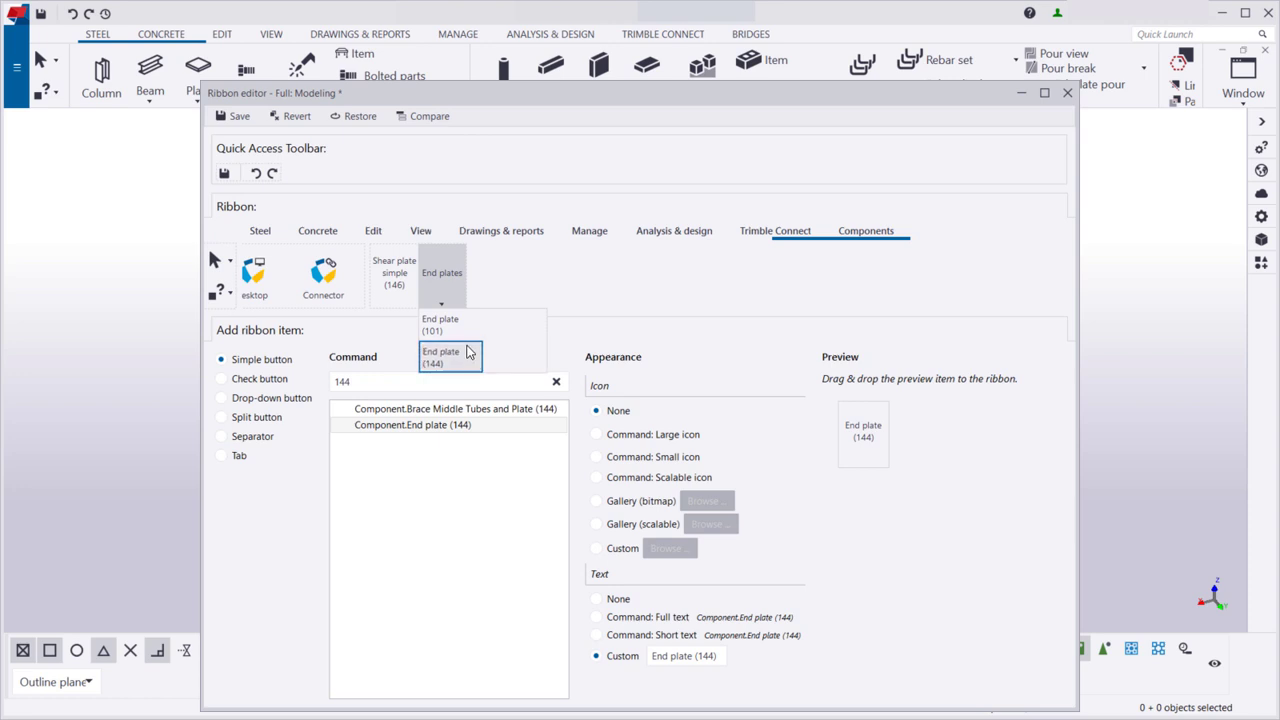
{"action": "left_click_drag", "start_coordinate": [467, 351], "coordinate": [514, 325]}
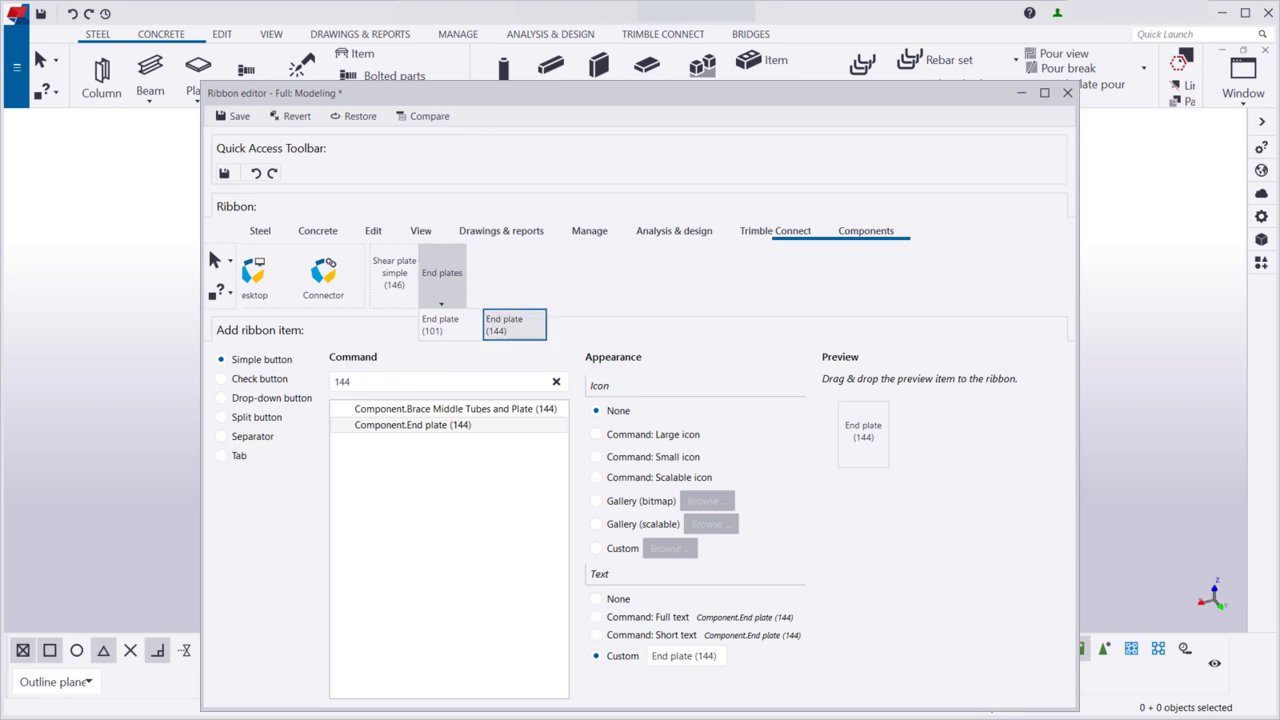
{"action": "left_click", "coordinate": [449, 305]}
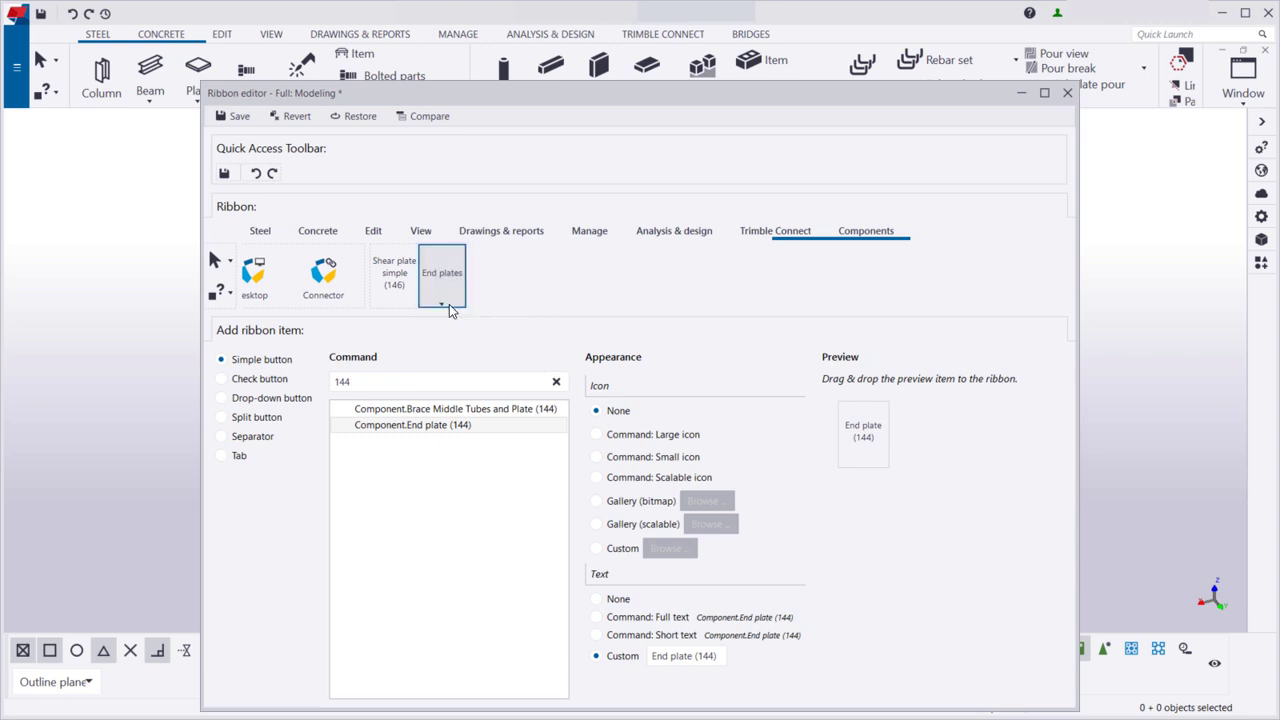
Move the End plates group to the Steel tab and give it the custom icon End plate icon 1.png.
{"action": "left_click_drag", "start_coordinate": [448, 278], "coordinate": [512, 272]}
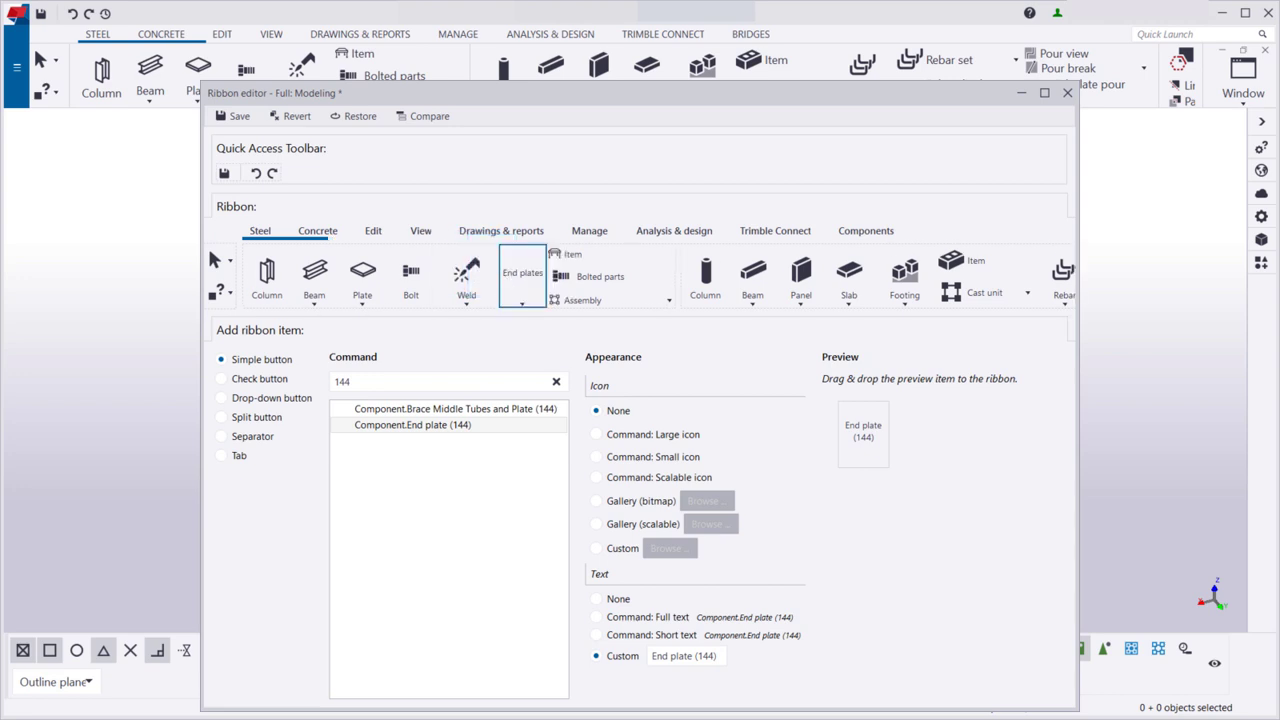
{"action": "right_click", "coordinate": [529, 301]}
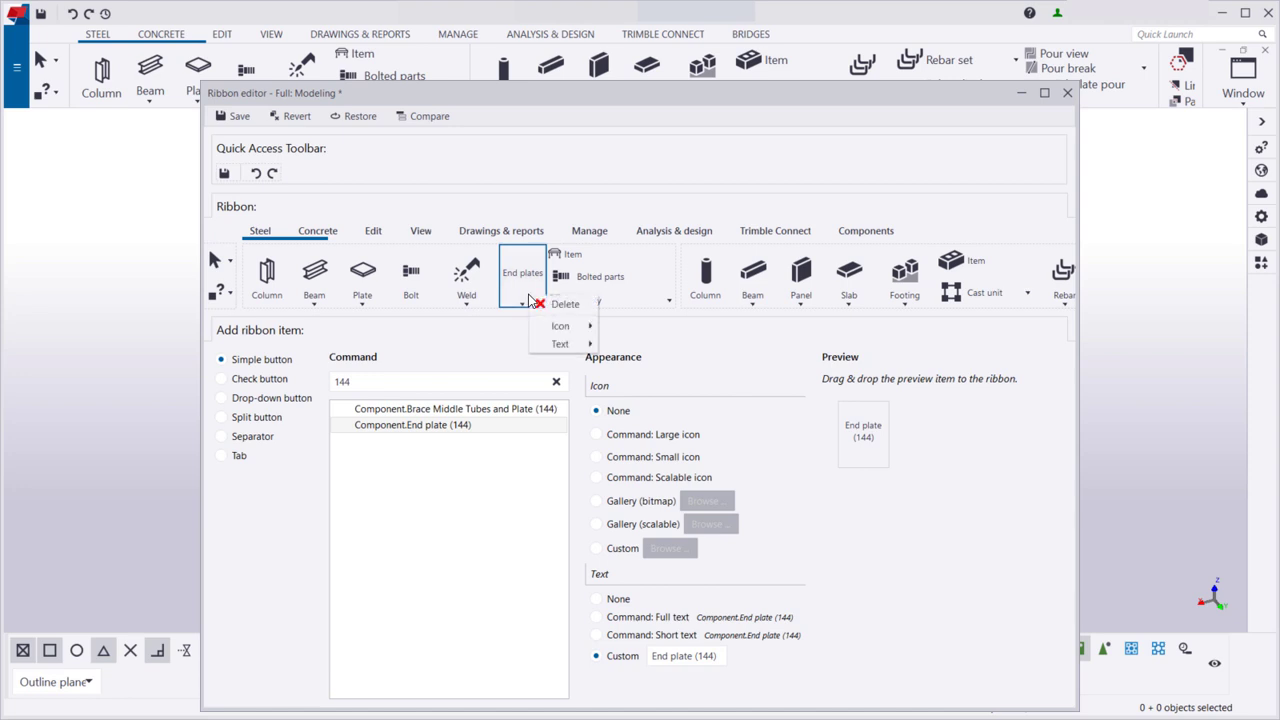
{"action": "mouse_move", "coordinate": [562, 332]}
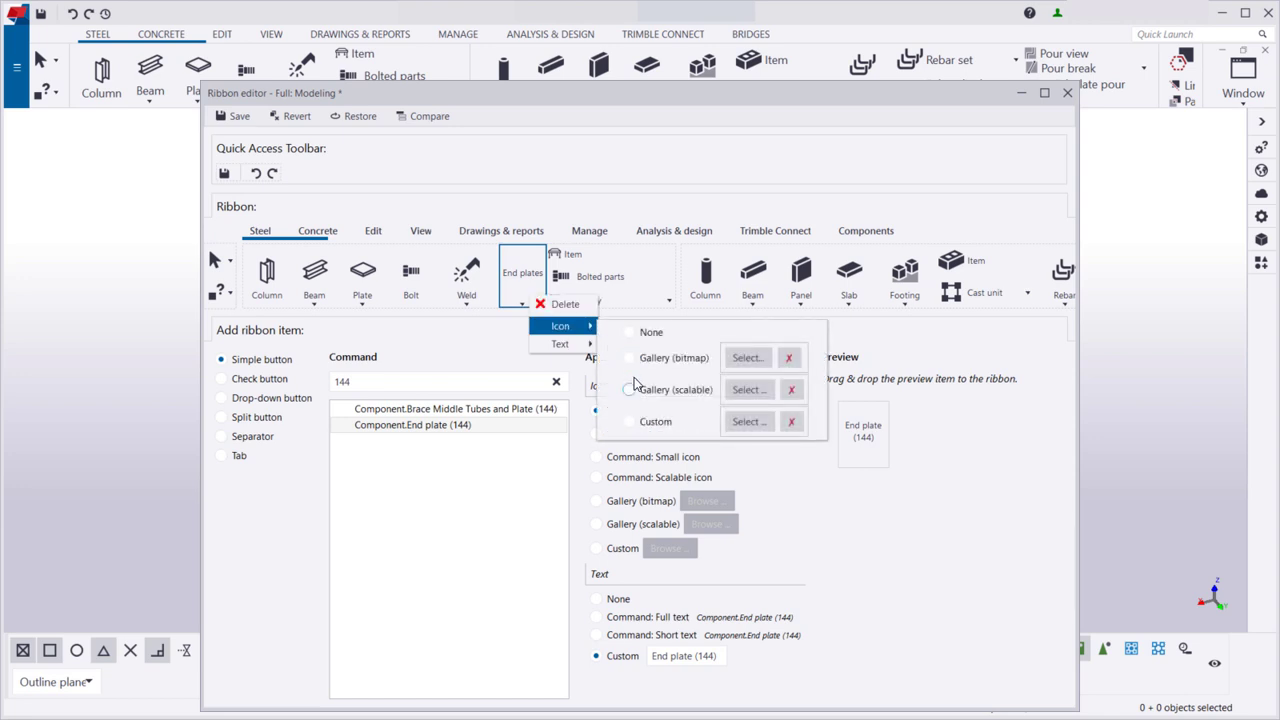
{"action": "left_click", "coordinate": [647, 423]}
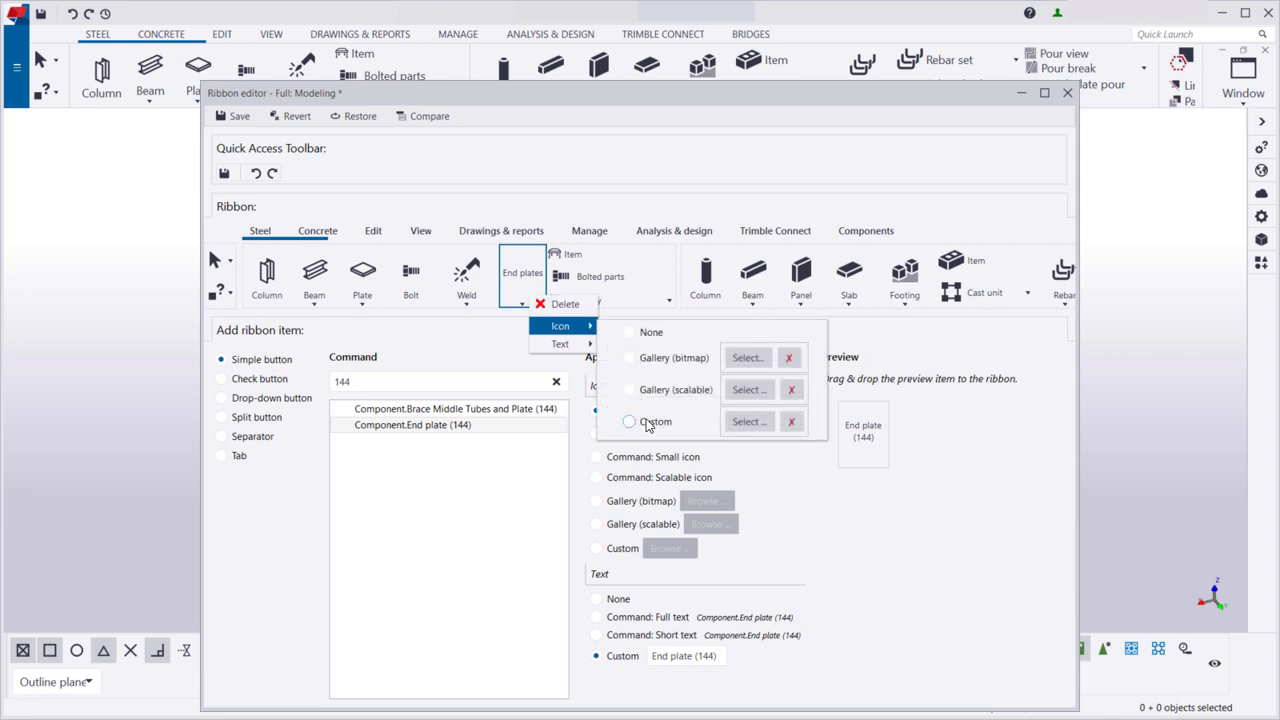
{"action": "left_click", "coordinate": [748, 421]}
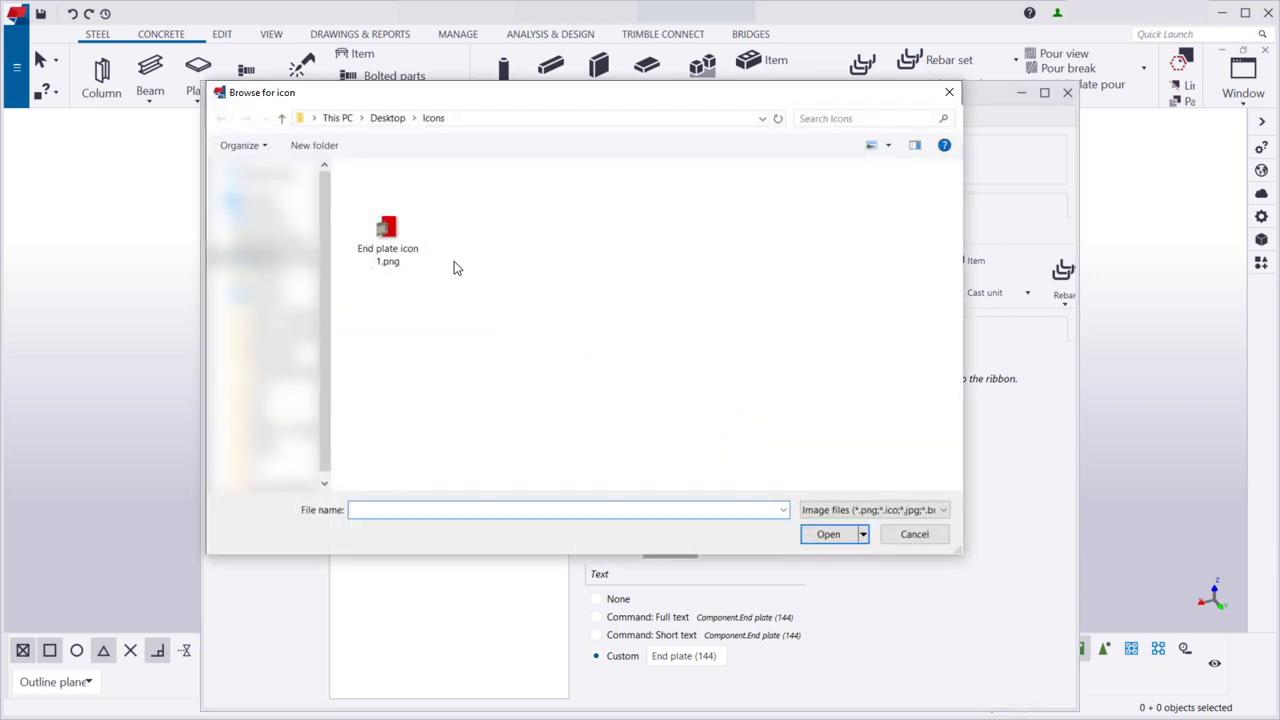
{"action": "left_click", "coordinate": [420, 262]}
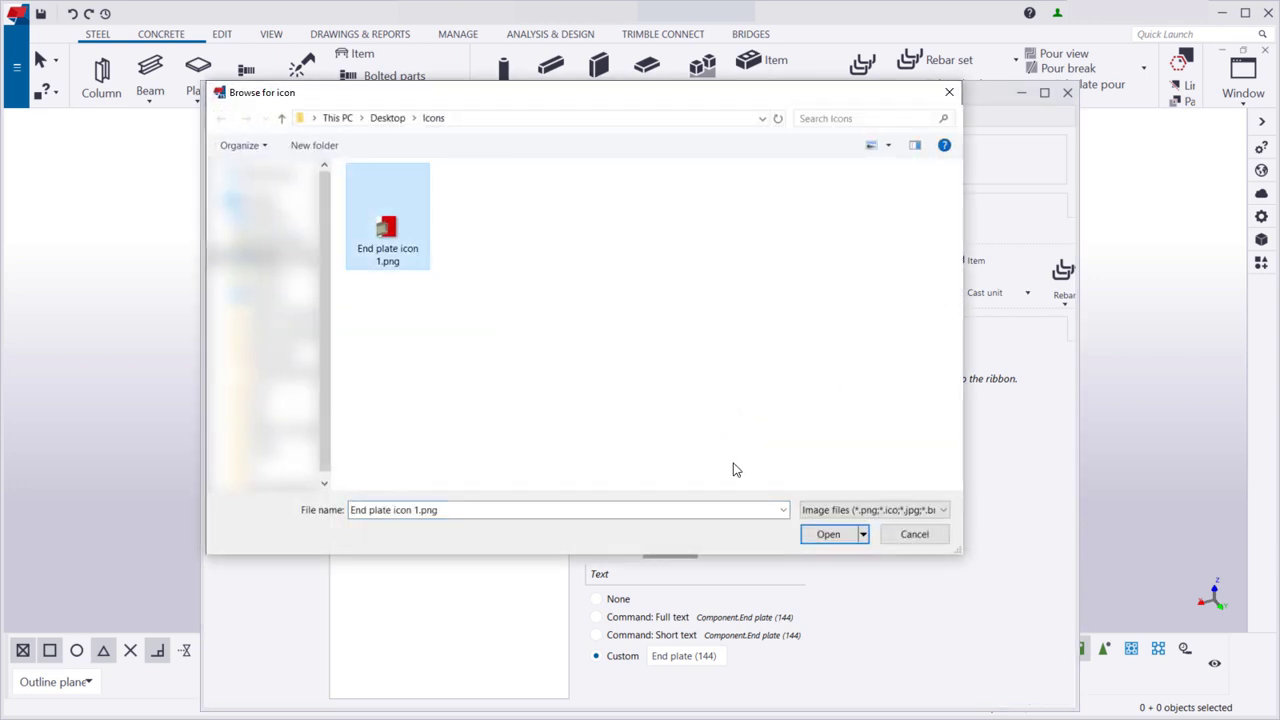
{"action": "left_click", "coordinate": [808, 535]}
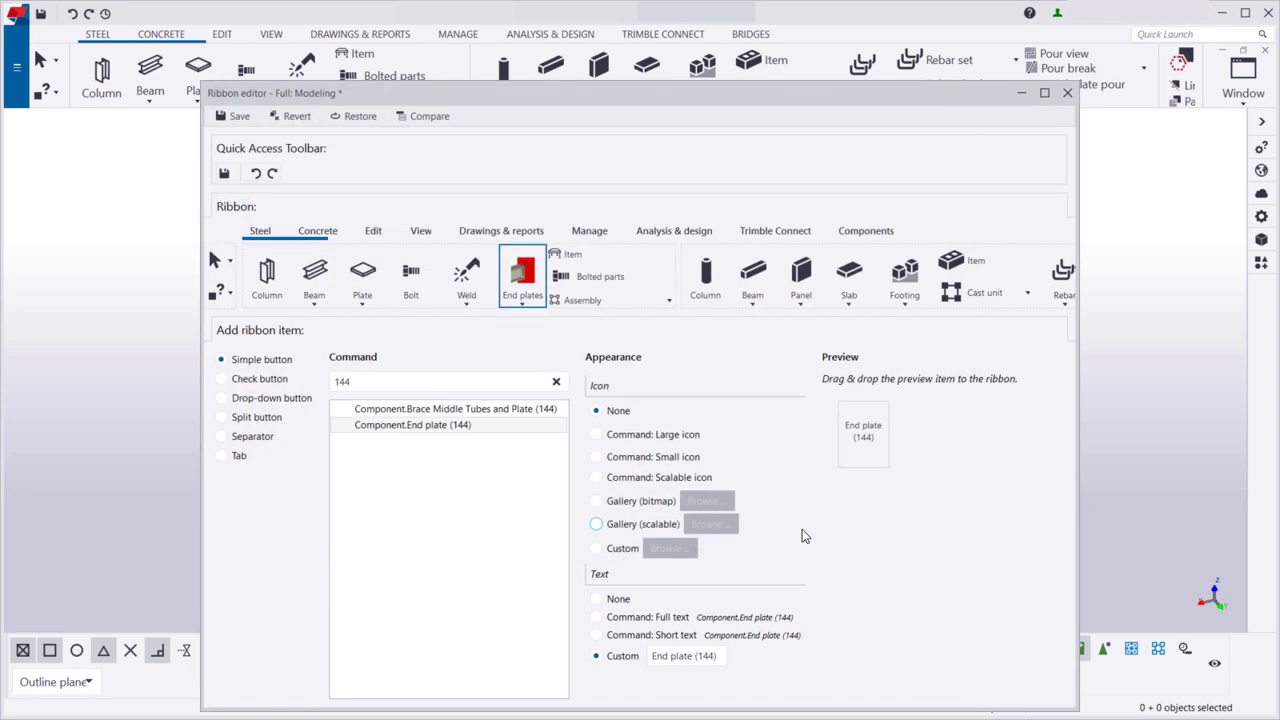
Set the End plates button's text to None, then delete it from the ribbon.
{"action": "right_click", "coordinate": [528, 296]}
{"action": "mouse_move", "coordinate": [570, 348]}
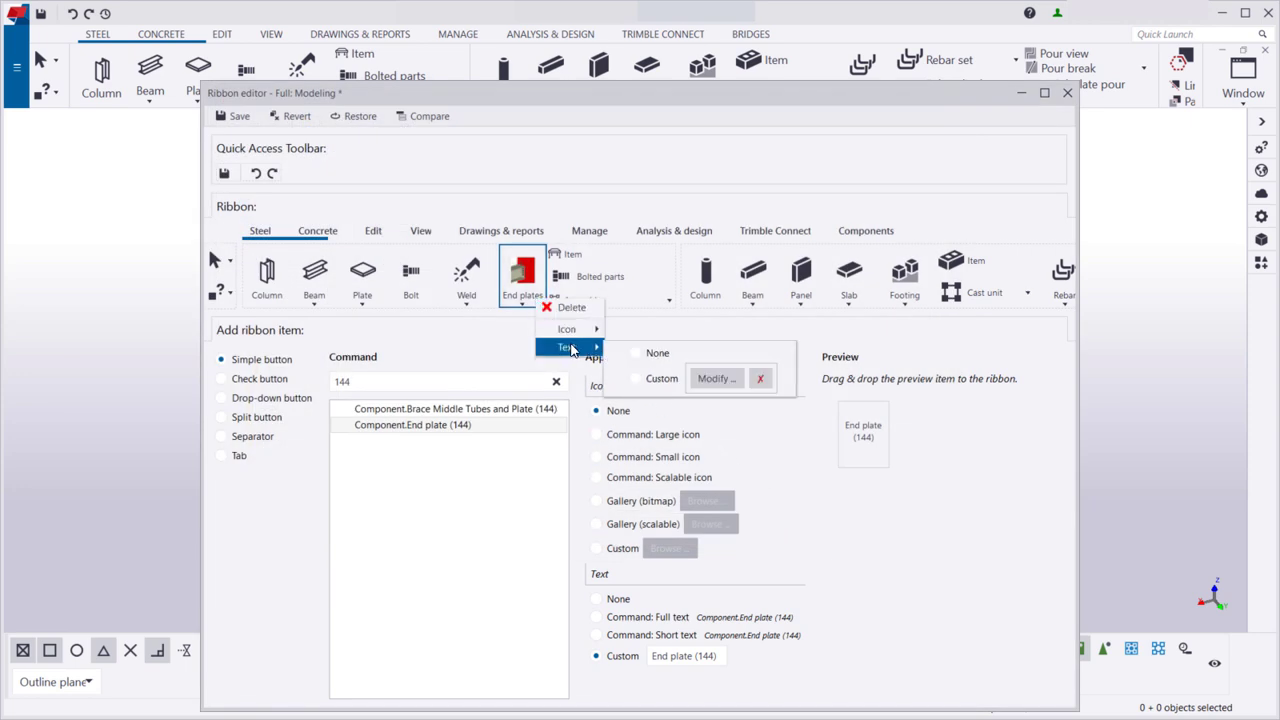
{"action": "left_click", "coordinate": [636, 354]}
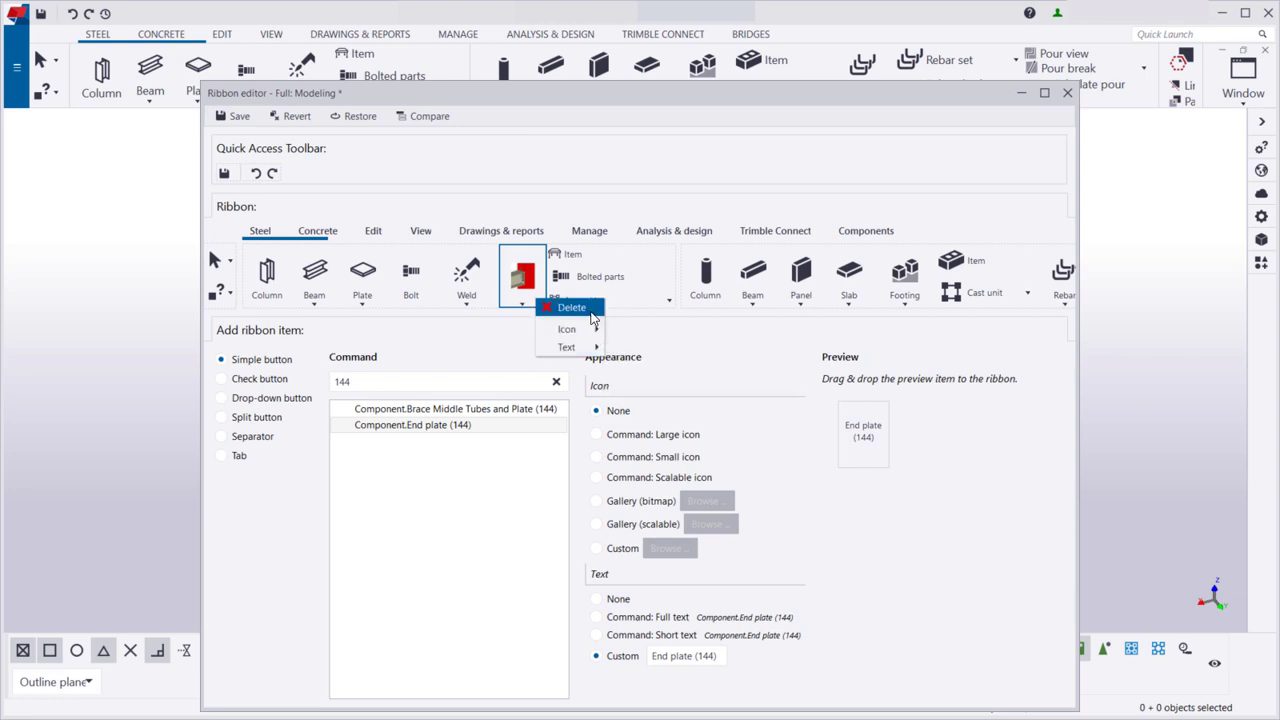
{"action": "left_click", "coordinate": [570, 307]}
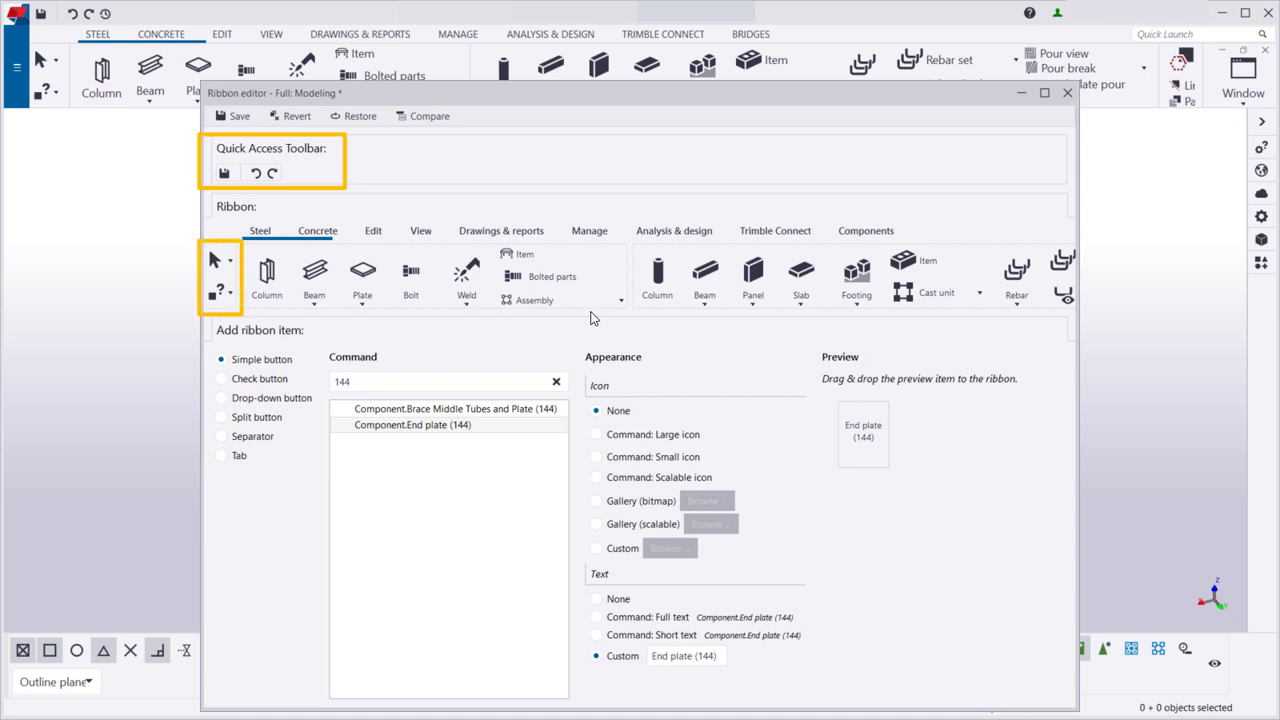
Search 'model folder' and select the Open model folder command.
{"action": "left_click", "coordinate": [500, 384]}
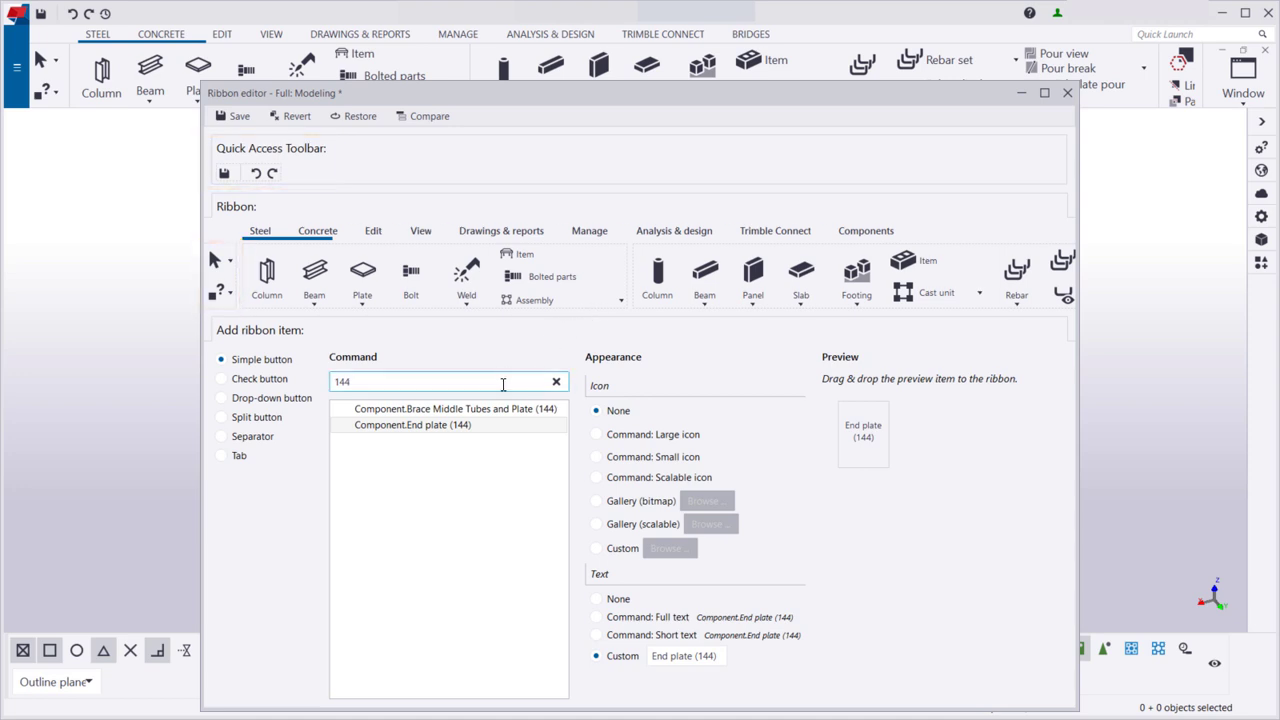
{"action": "key", "text": "BackSpace"}
{"action": "type", "text": "model folder"}
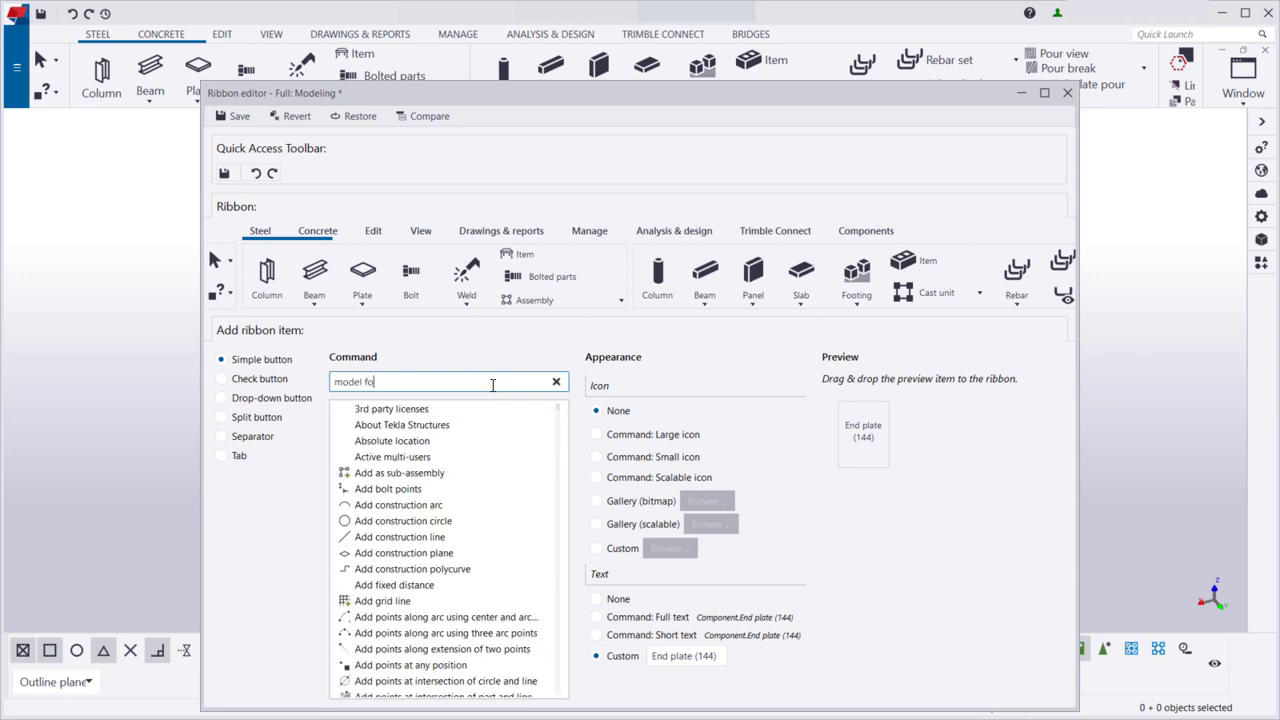
{"action": "left_click", "coordinate": [503, 411]}
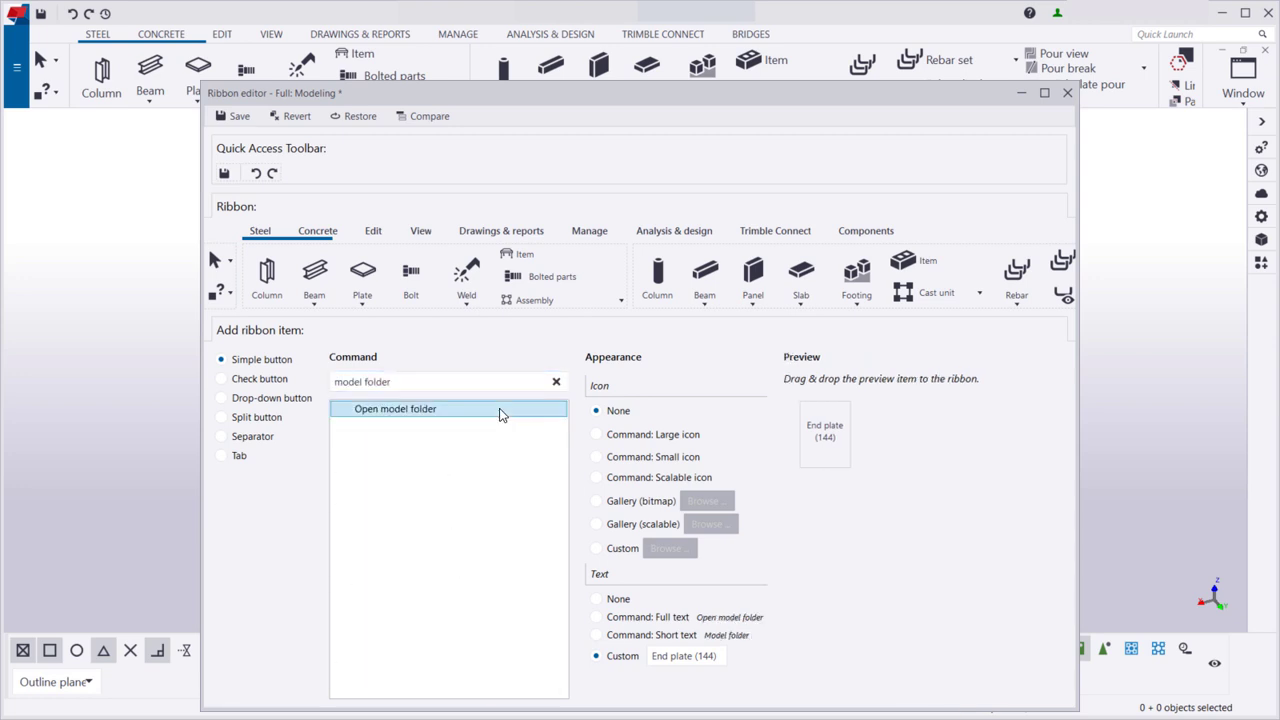
Use the FileMenuOpenModelFolder gallery icon with no text, and place it in the fixed area before Column.
{"action": "left_click", "coordinate": [617, 524]}
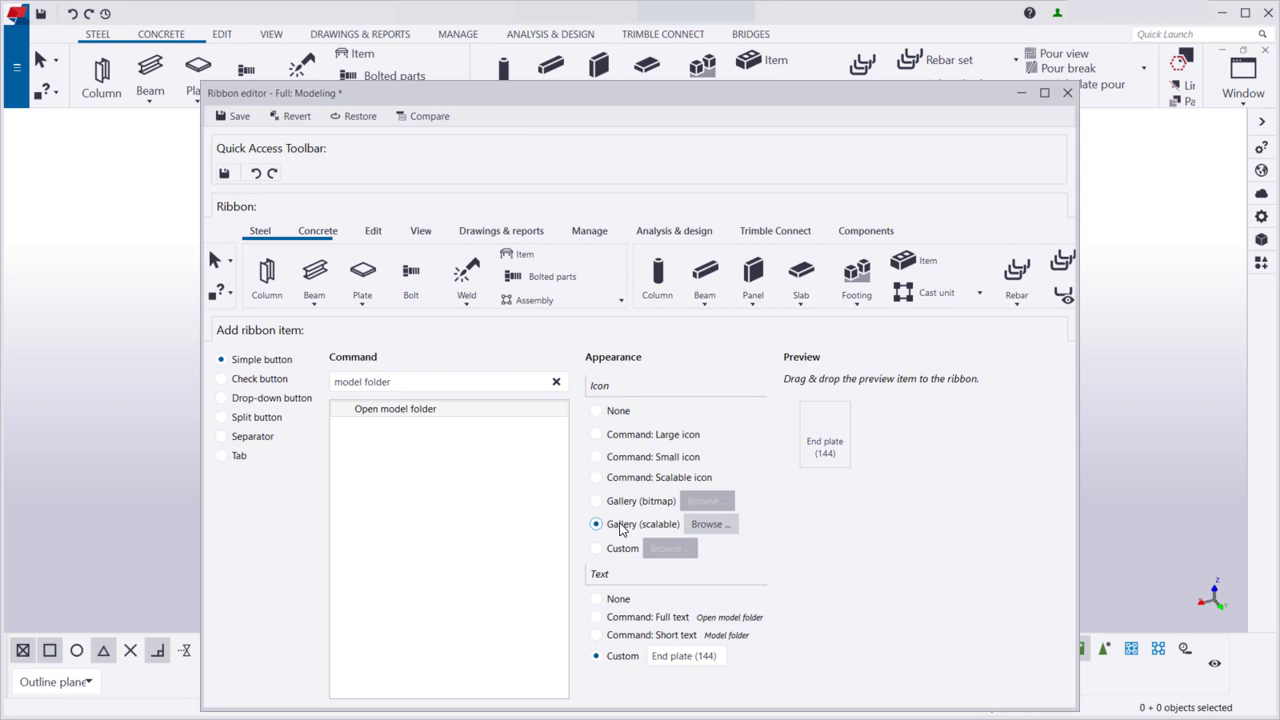
{"action": "left_click", "coordinate": [708, 524]}
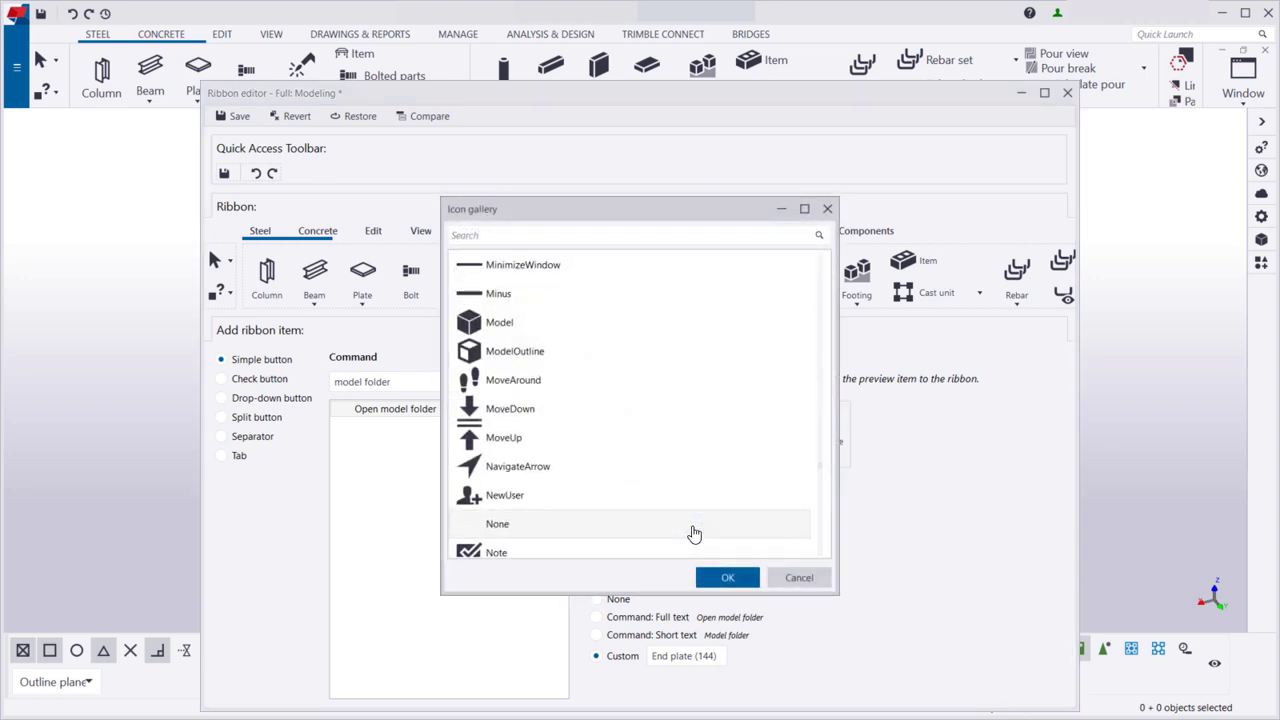
{"action": "left_click", "coordinate": [582, 235]}
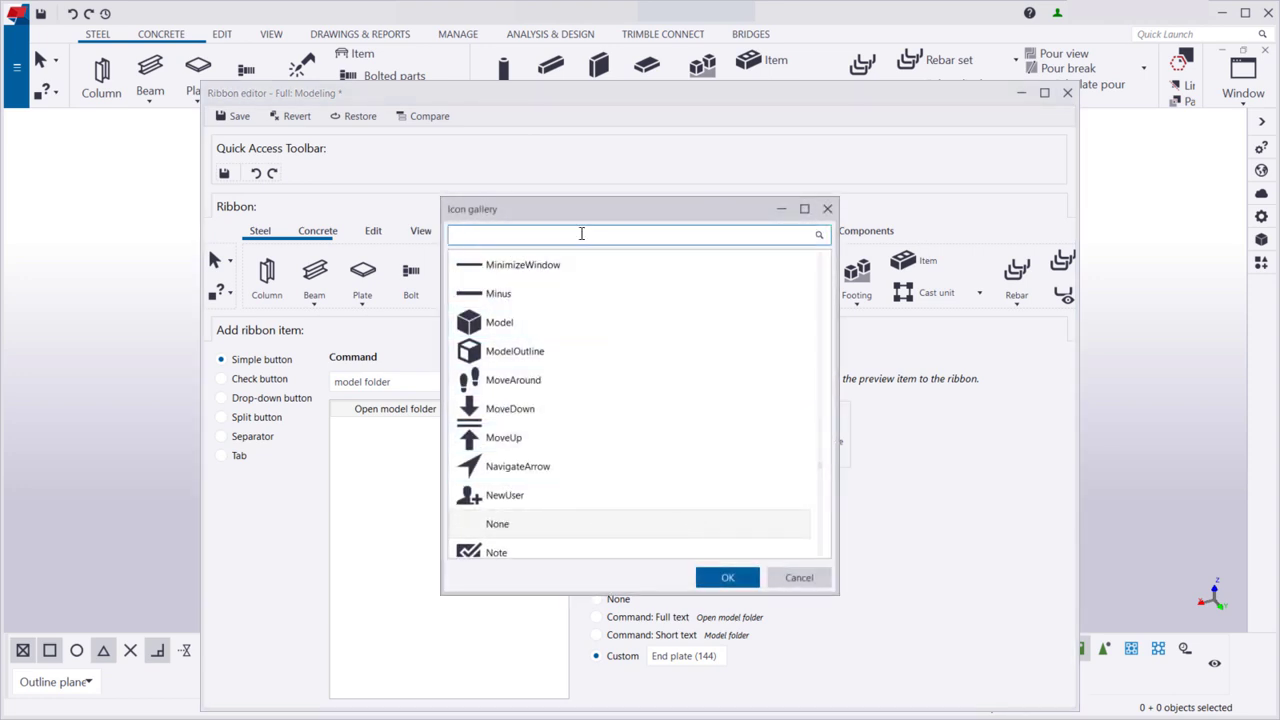
{"action": "type", "text": "folder"}
{"action": "left_click", "coordinate": [601, 294]}
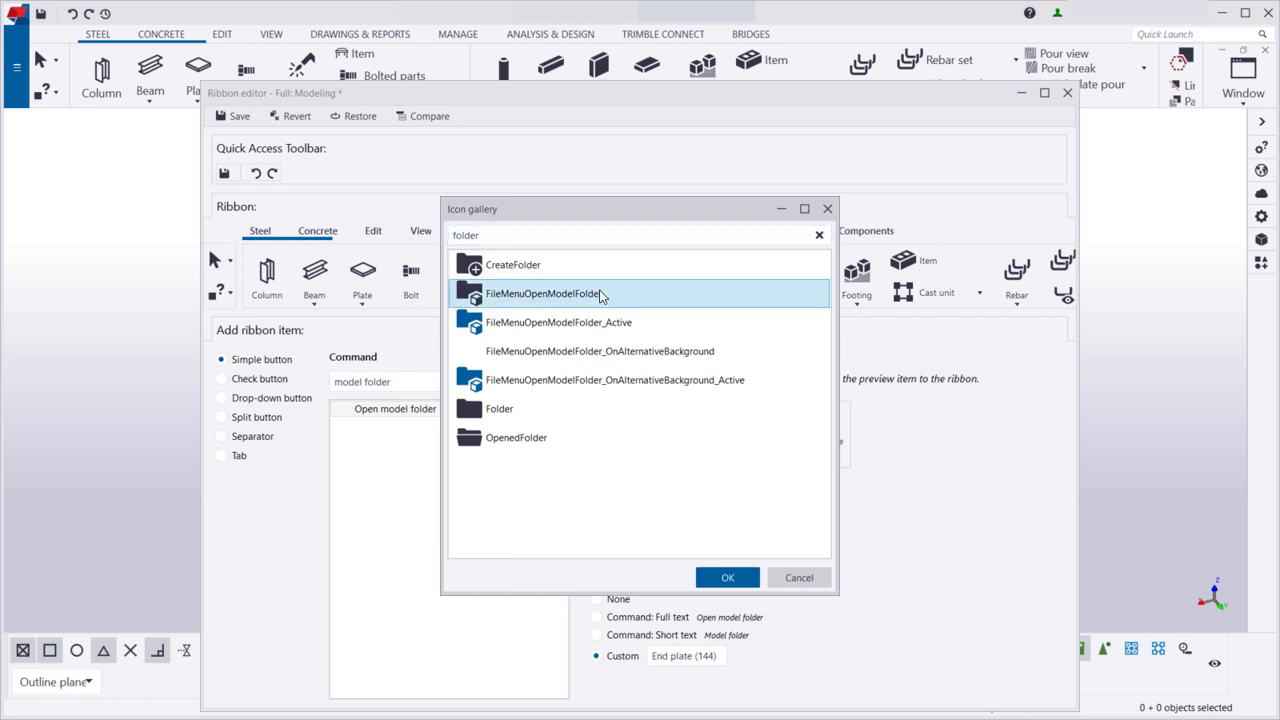
{"action": "left_click", "coordinate": [728, 578]}
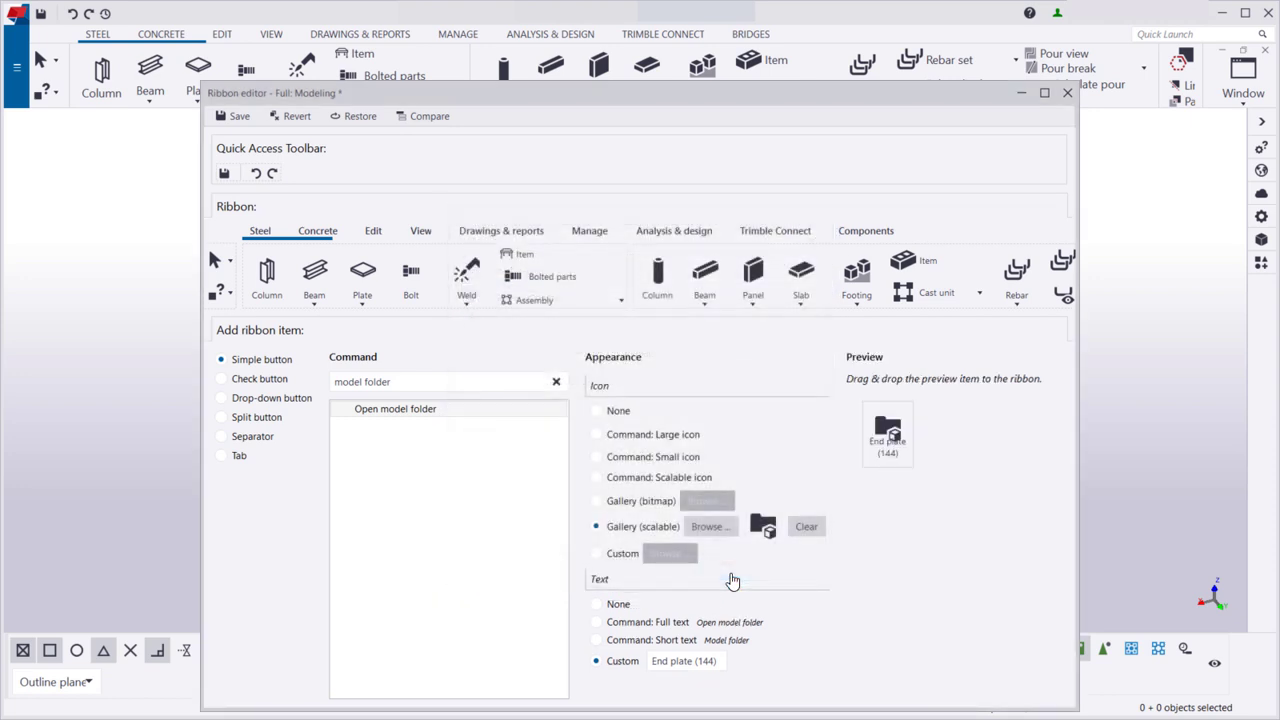
{"action": "left_click", "coordinate": [620, 606]}
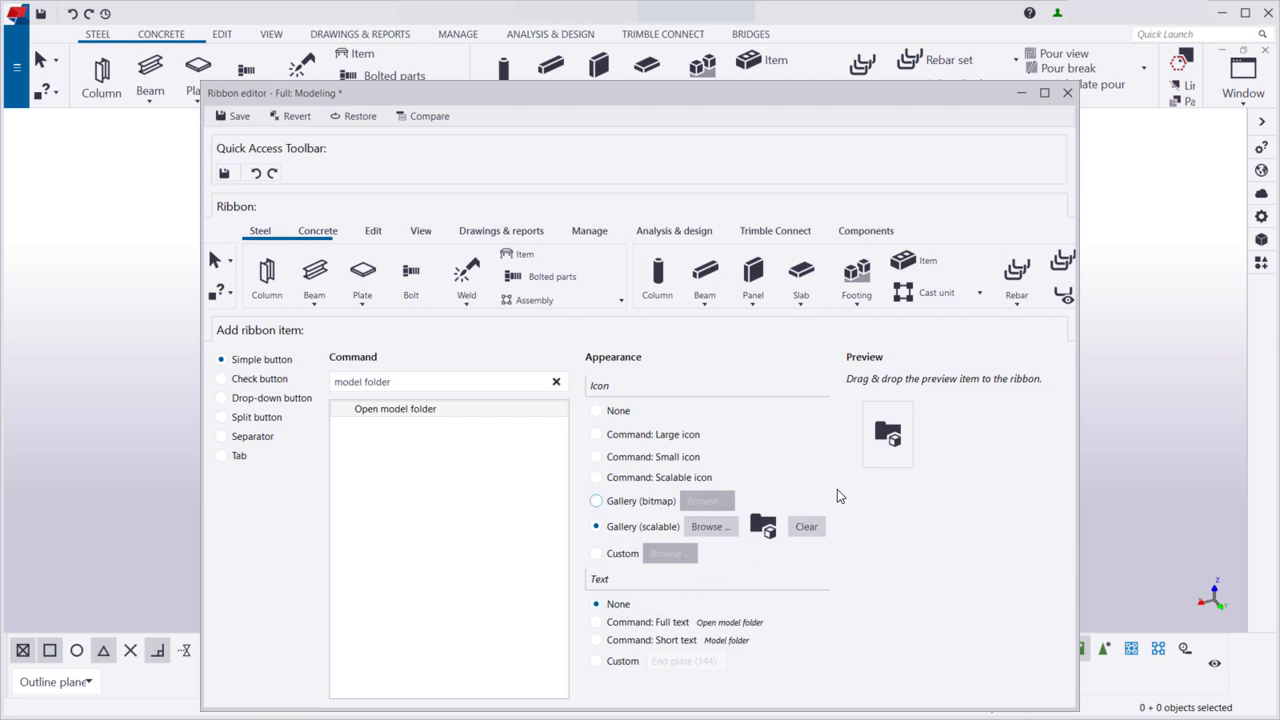
{"action": "mouse_move", "coordinate": [888, 432]}
{"action": "left_mouse_down"}
{"action": "mouse_move", "coordinate": [610, 255]}
{"action": "mouse_move", "coordinate": [222, 270]}
{"action": "left_mouse_up"}
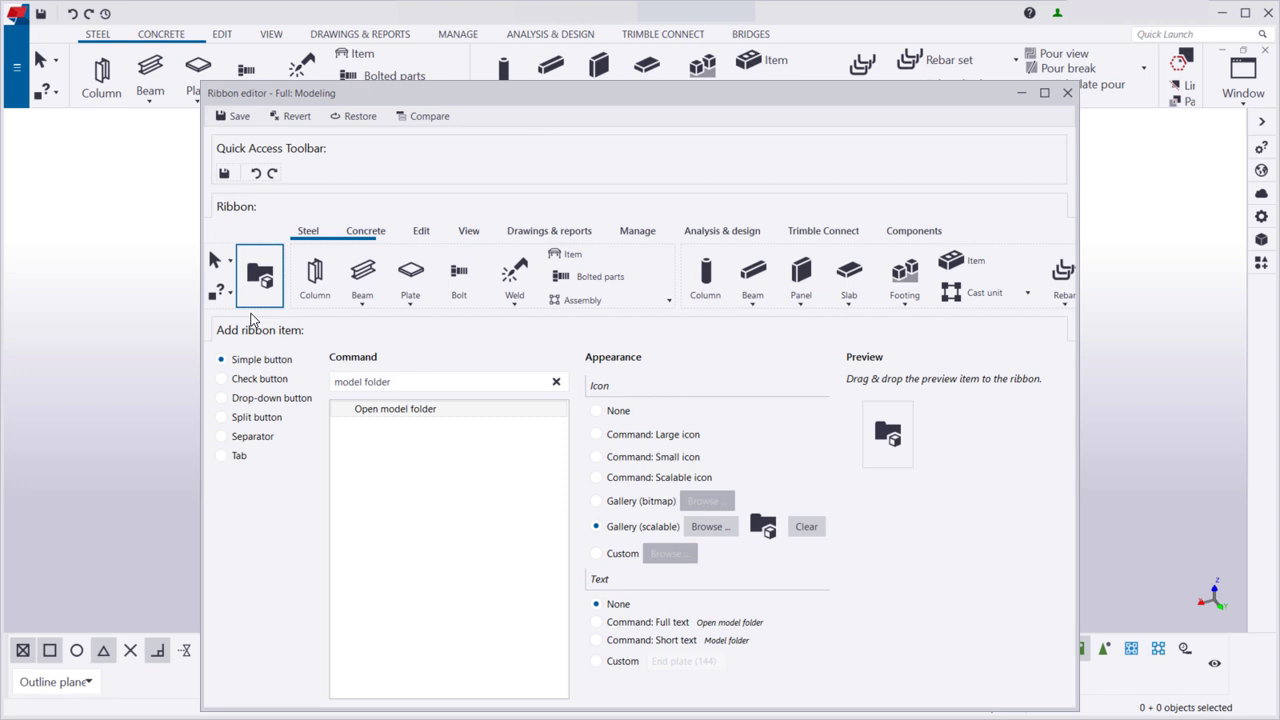
Save the ribbon, close the Ribbon editor, and confirm Yes to reload the ribbons.
{"action": "left_click", "coordinate": [238, 117]}
{"action": "left_click", "coordinate": [1067, 92]}
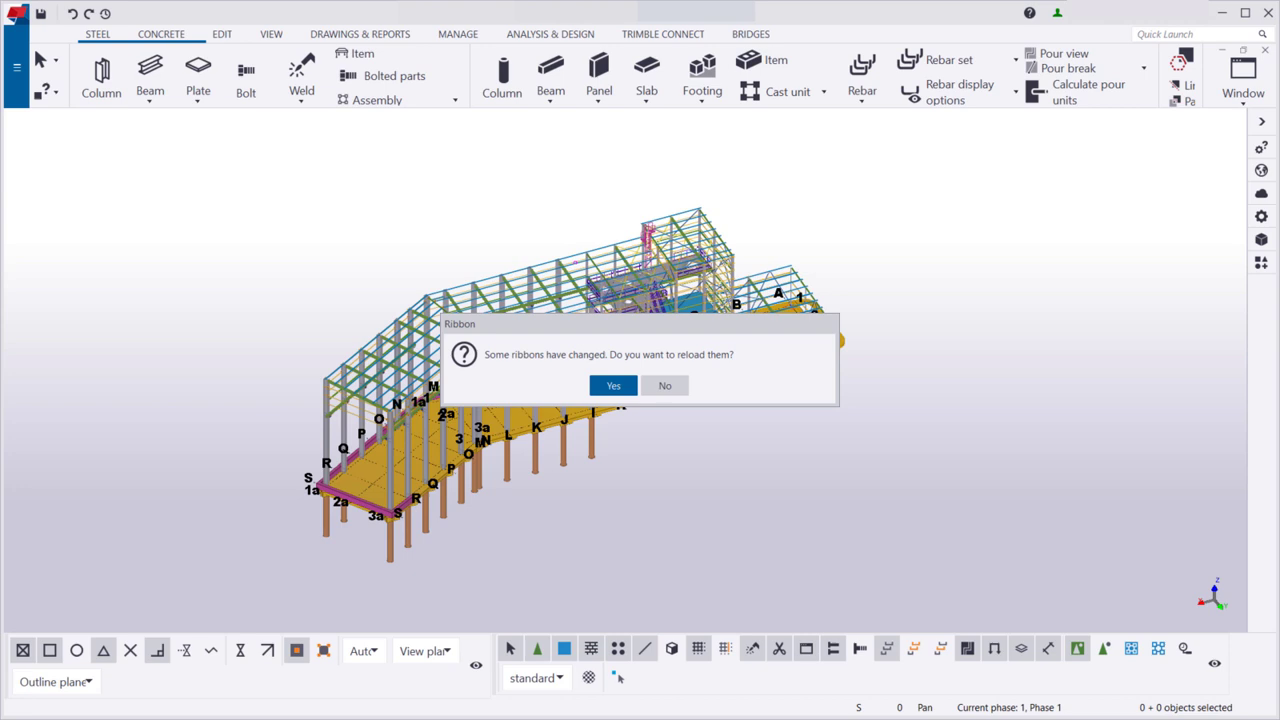
{"action": "left_click", "coordinate": [613, 386]}
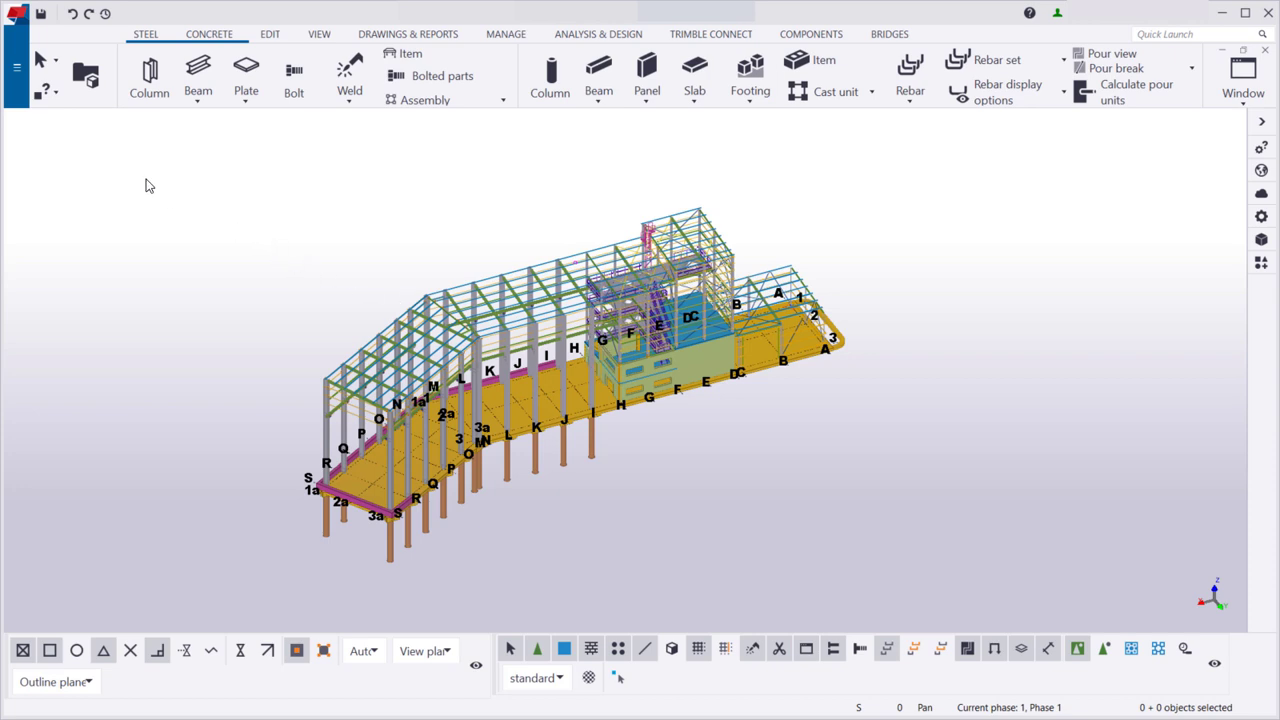
Open the Command editor via File > Settings > Customize > User-defined commands.
{"action": "left_click", "coordinate": [22, 105]}
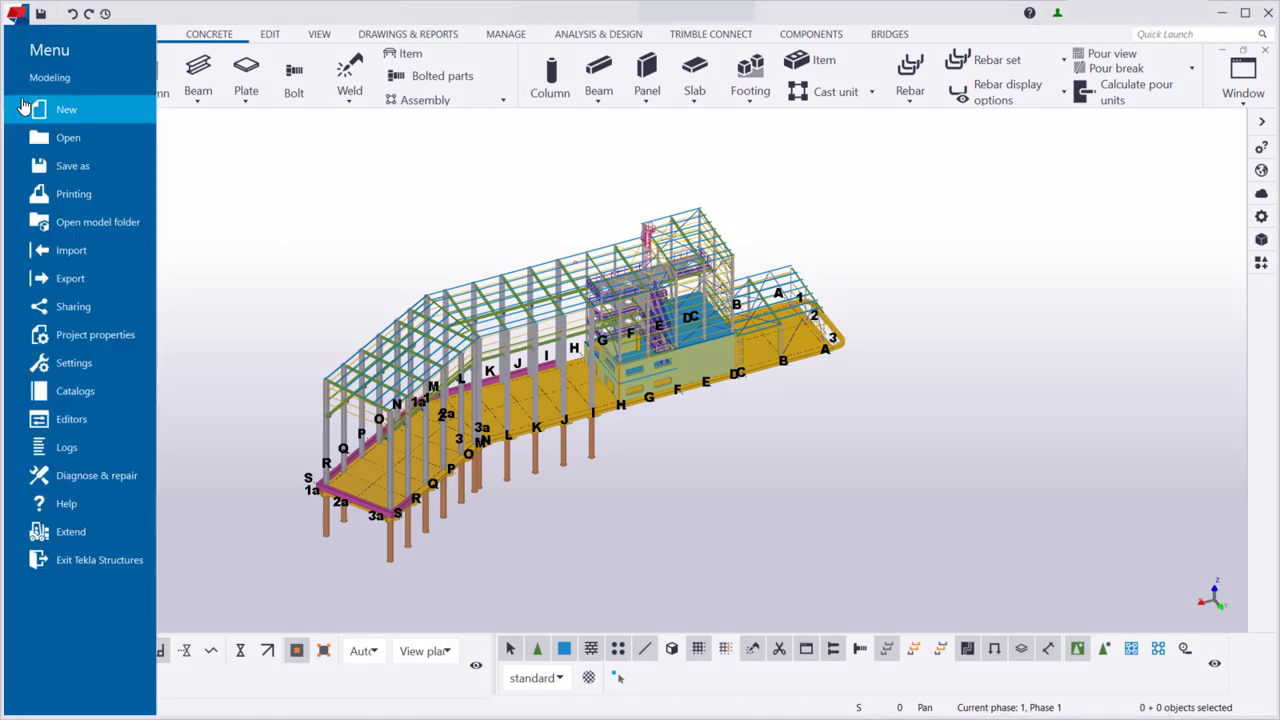
{"action": "left_click", "coordinate": [146, 358]}
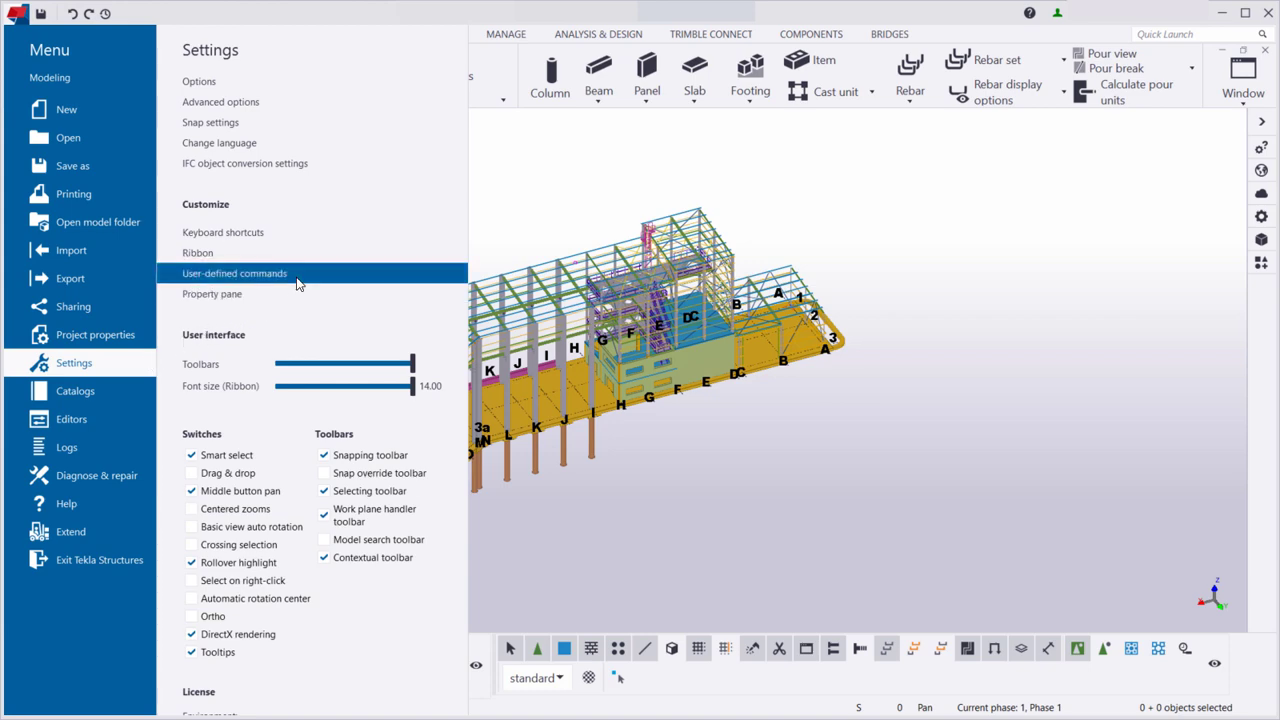
{"action": "left_click", "coordinate": [234, 273]}
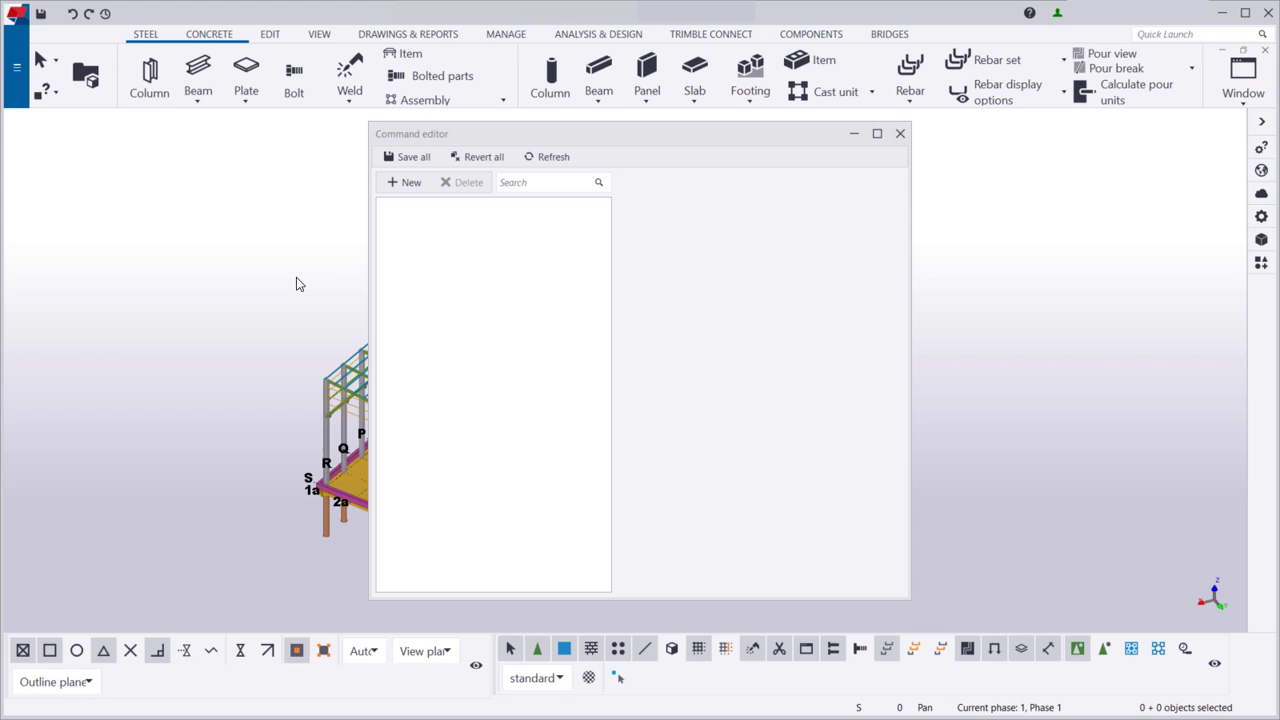
Create a new command with ID Tekla.OpenDiscussionForum and full name 'Open discussion forum'.
{"action": "left_click", "coordinate": [410, 185]}
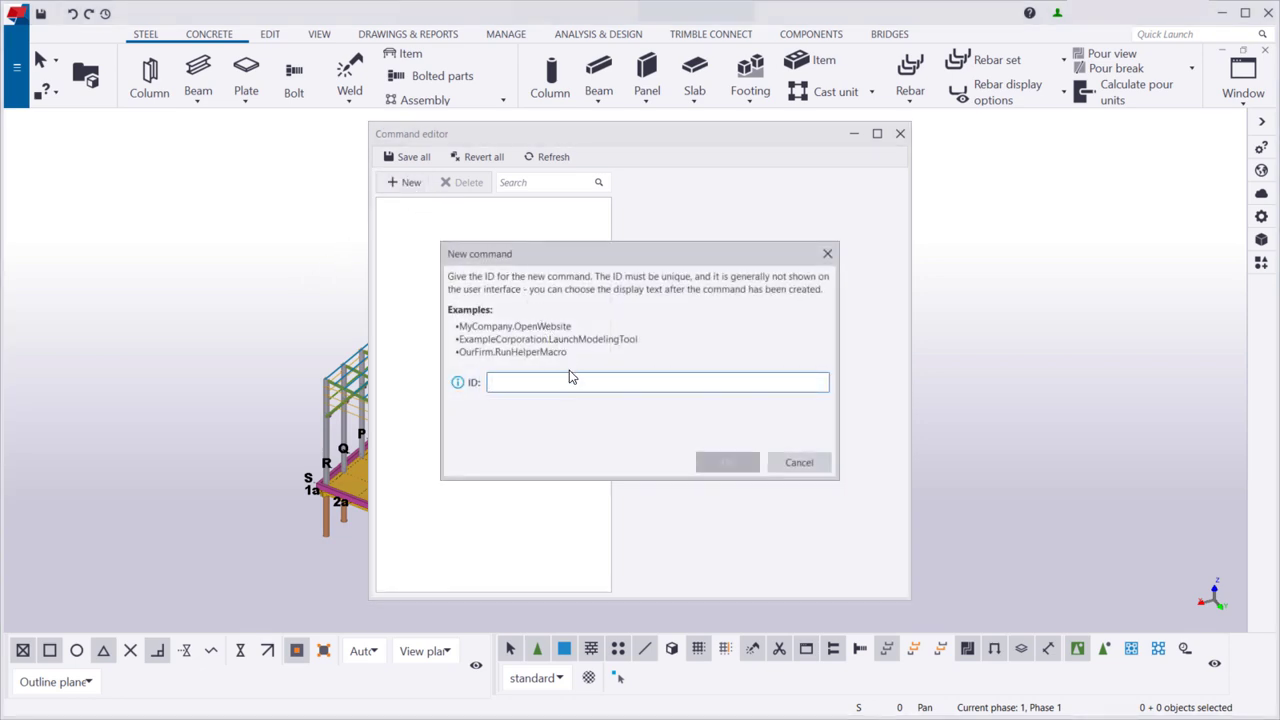
{"action": "type", "text": "Tekla.OpenDis"}
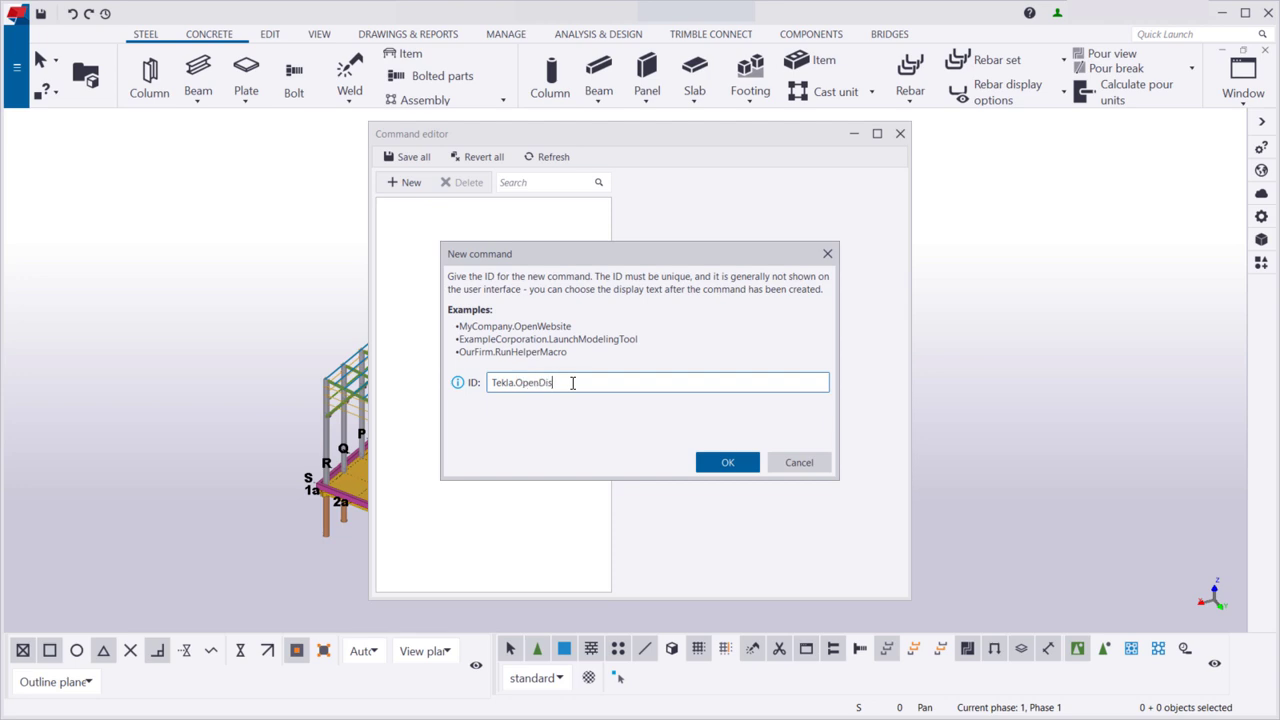
{"action": "type", "text": "cussionForum"}
{"action": "left_click", "coordinate": [701, 467]}
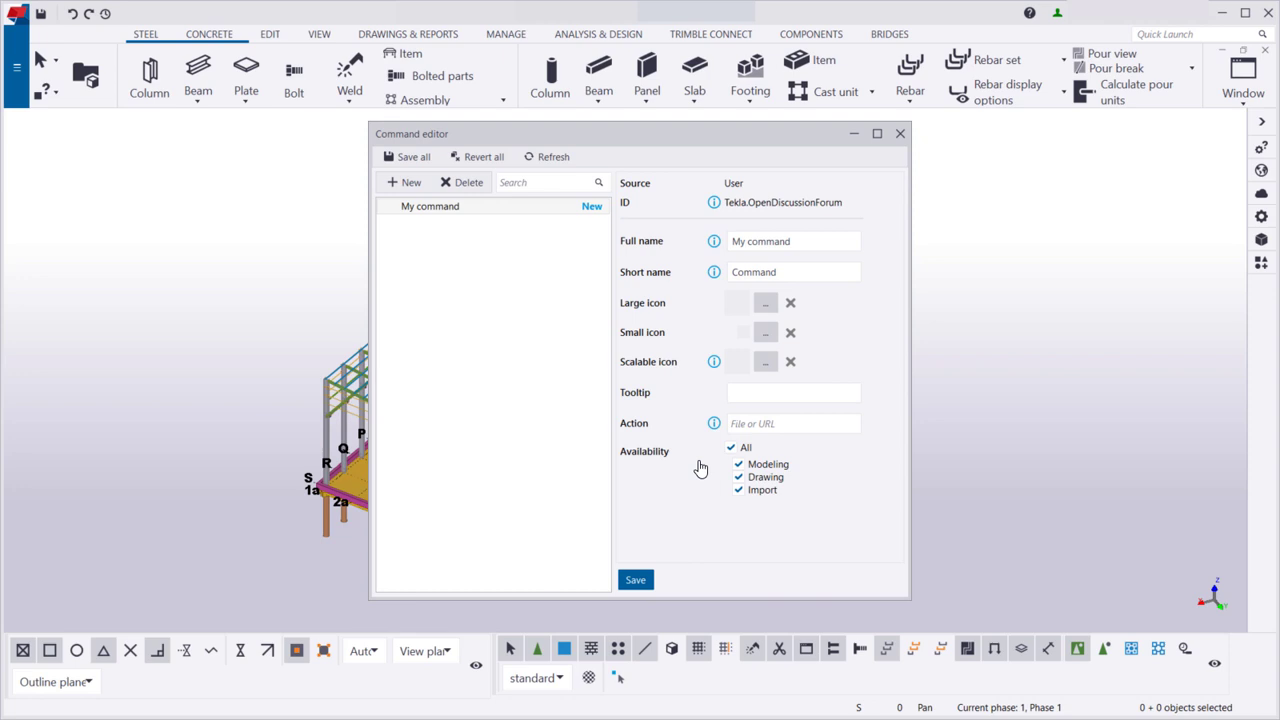
{"action": "left_click", "coordinate": [818, 245]}
{"action": "key", "text": "ctrl+a"}
{"action": "type", "text": "Ope"}
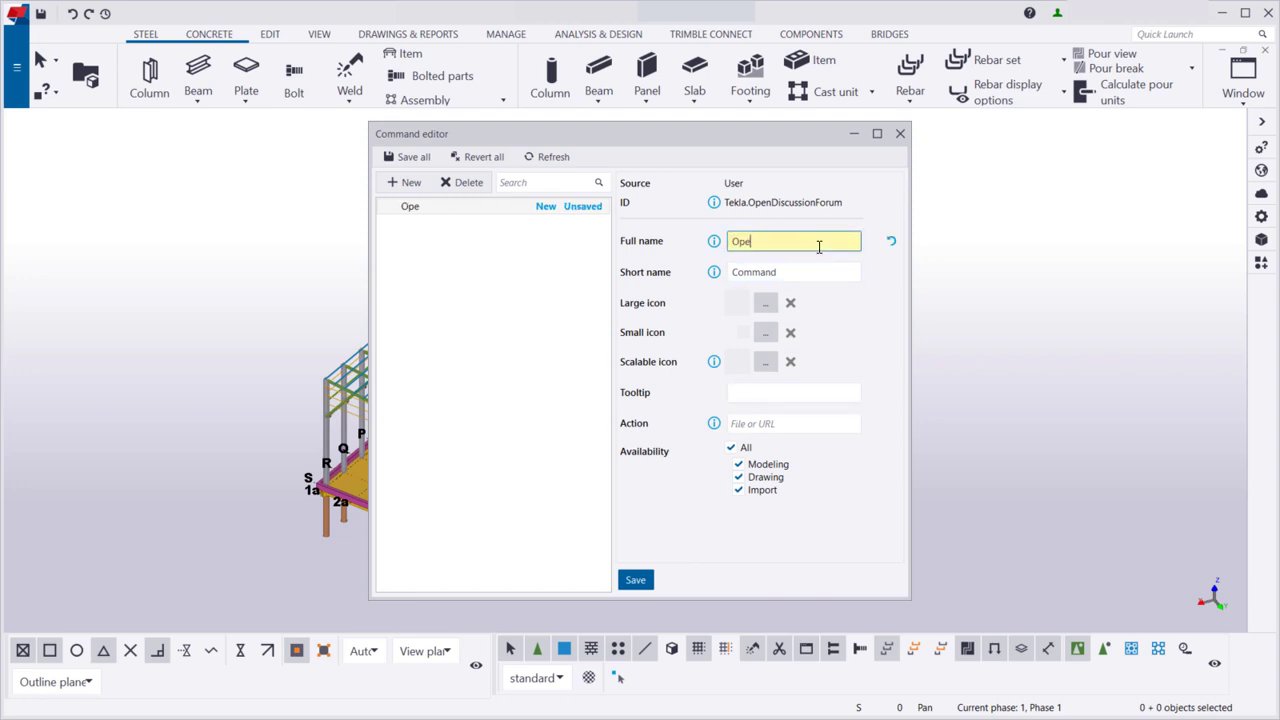
{"action": "type", "text": "n discussion forum"}
{"action": "left_click", "coordinate": [830, 271]}
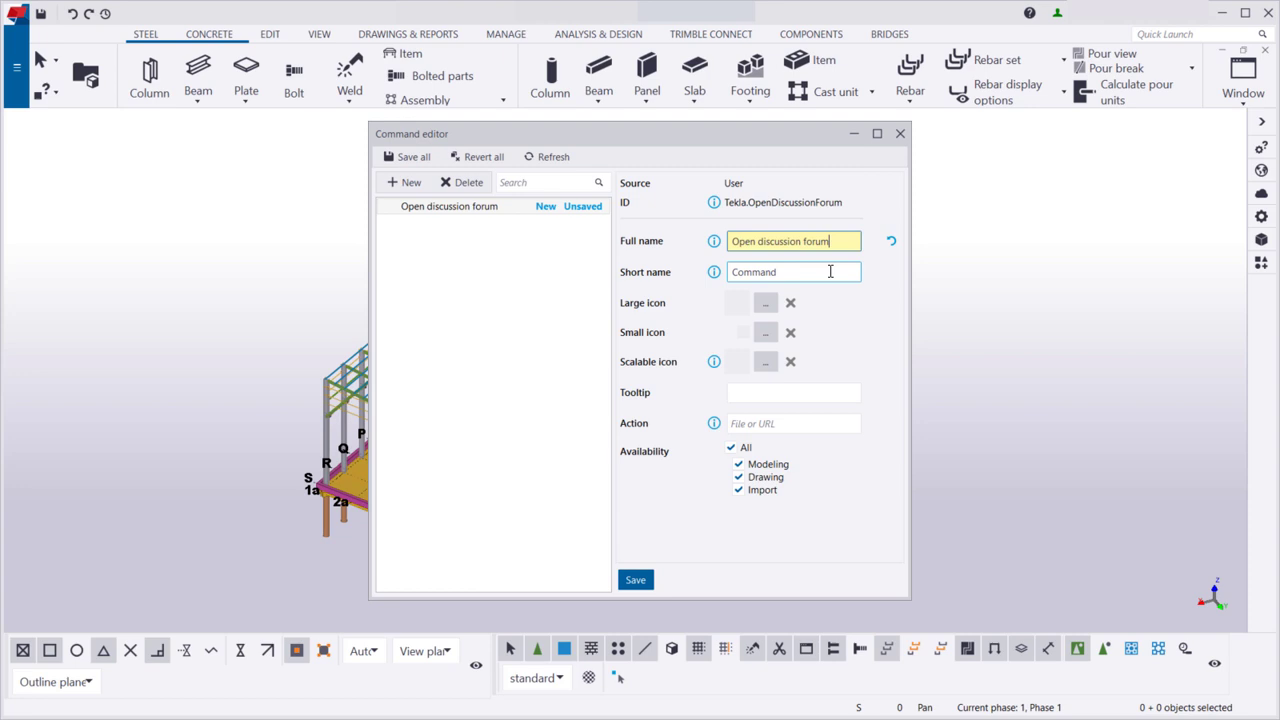
{"action": "key", "text": "BackSpace"}
{"action": "key", "text": "BackSpace"}
{"action": "key", "text": "BackSpace"}
{"action": "key", "text": "BackSpace"}
{"action": "key", "text": "BackSpace"}
{"action": "key", "text": "BackSpace"}
{"action": "key", "text": "BackSpace"}
{"action": "type", "text": "Open foru"}
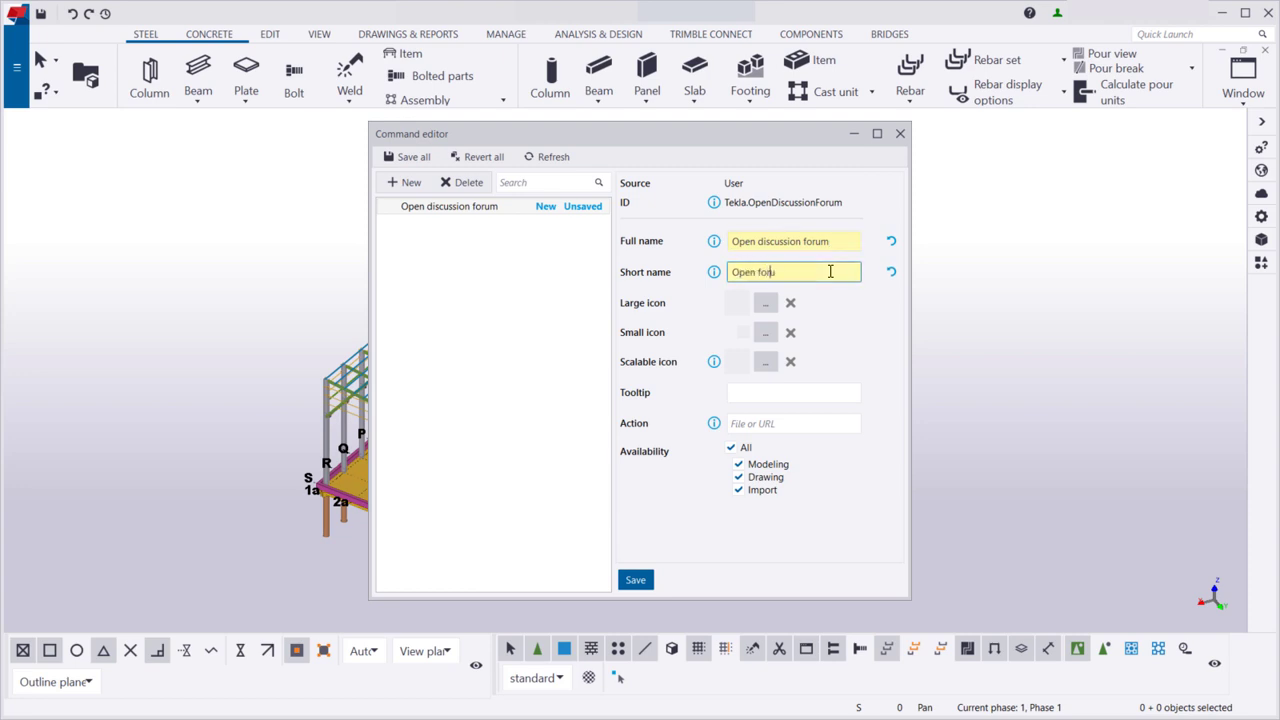
{"action": "type", "text": "m"}
{"action": "left_click", "coordinate": [781, 392]}
{"action": "type", "text": "Open the Tekla discussion forum"}
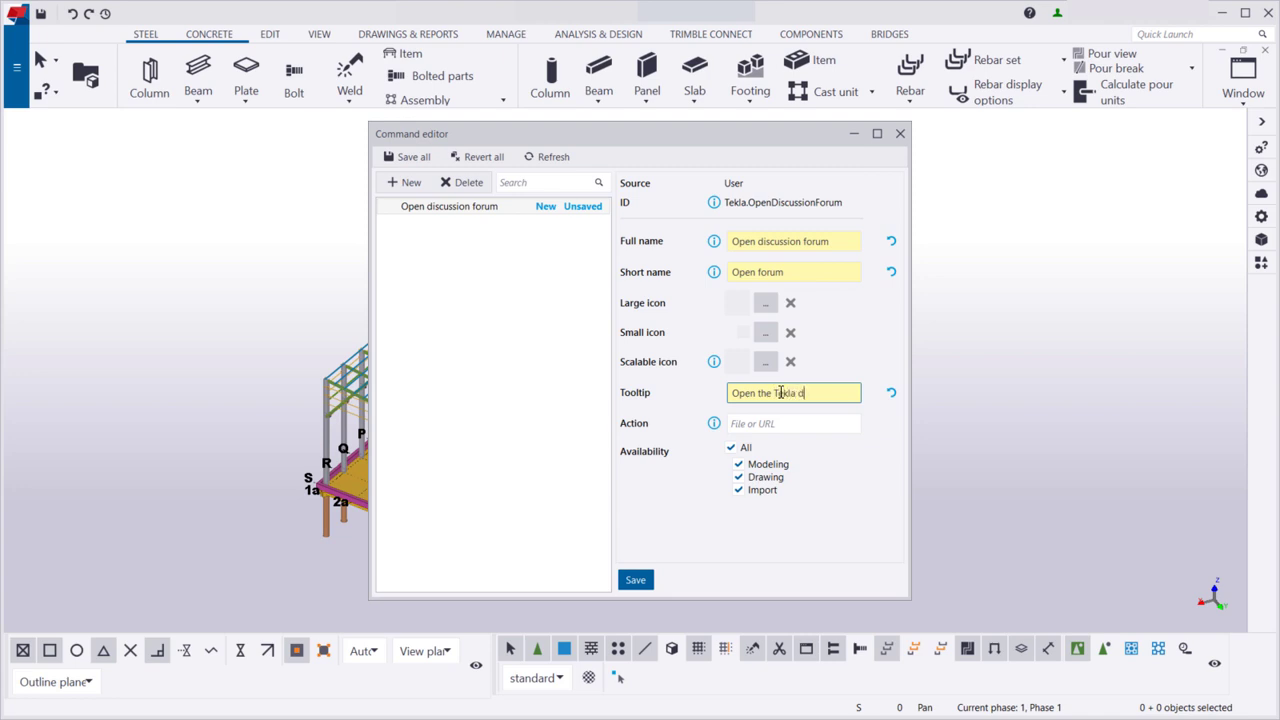
{"action": "left_click", "coordinate": [767, 423]}
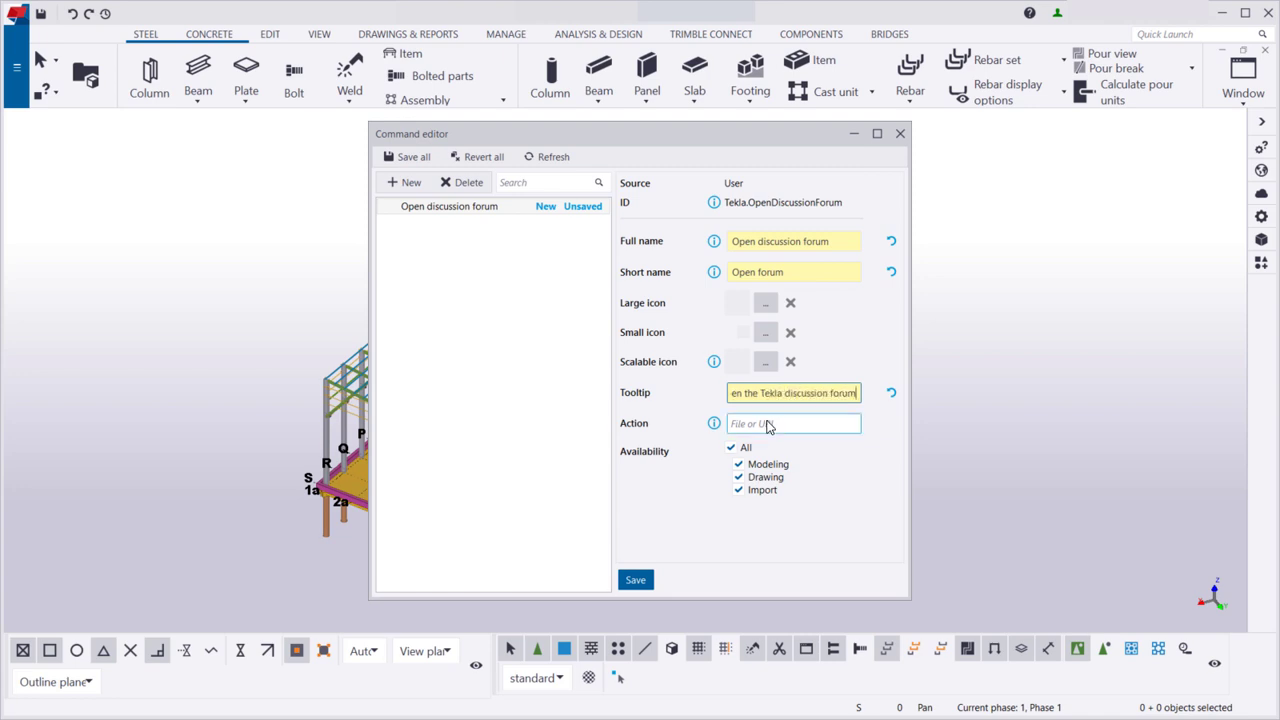
{"action": "type", "text": "https"}
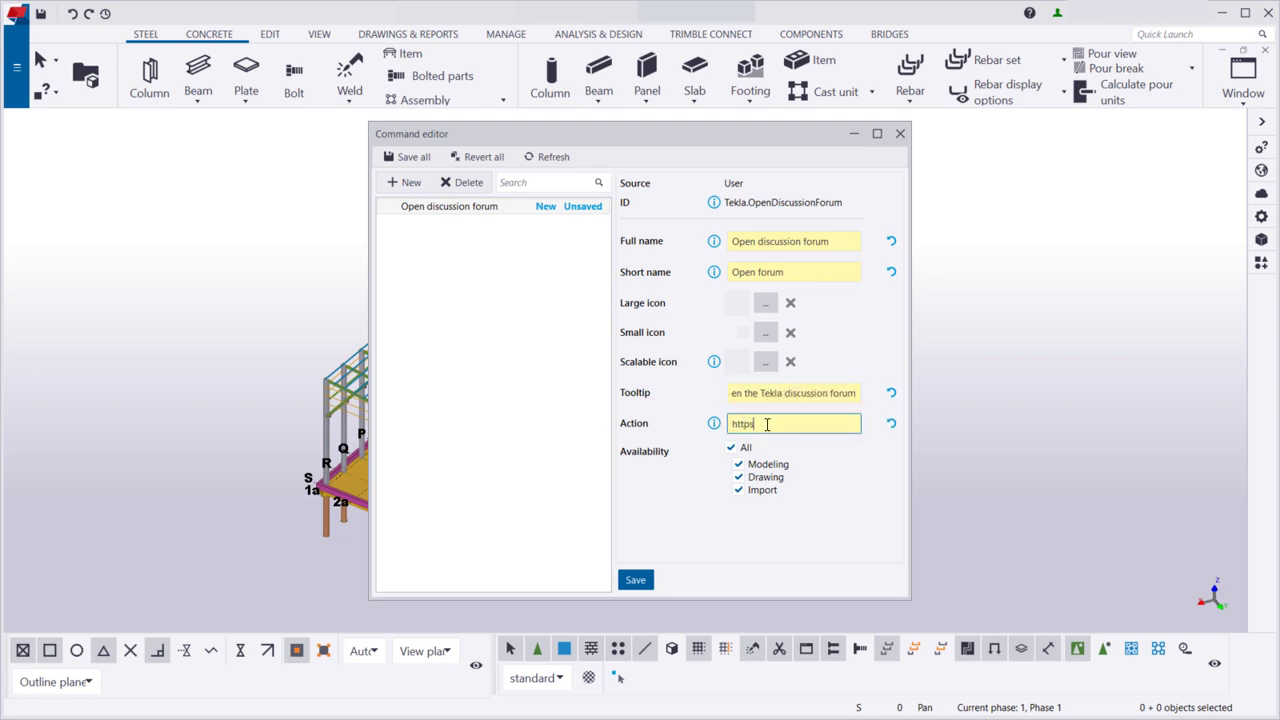
{"action": "type", "text": "://forum.tekla.com"}
{"action": "left_click", "coordinate": [649, 581]}
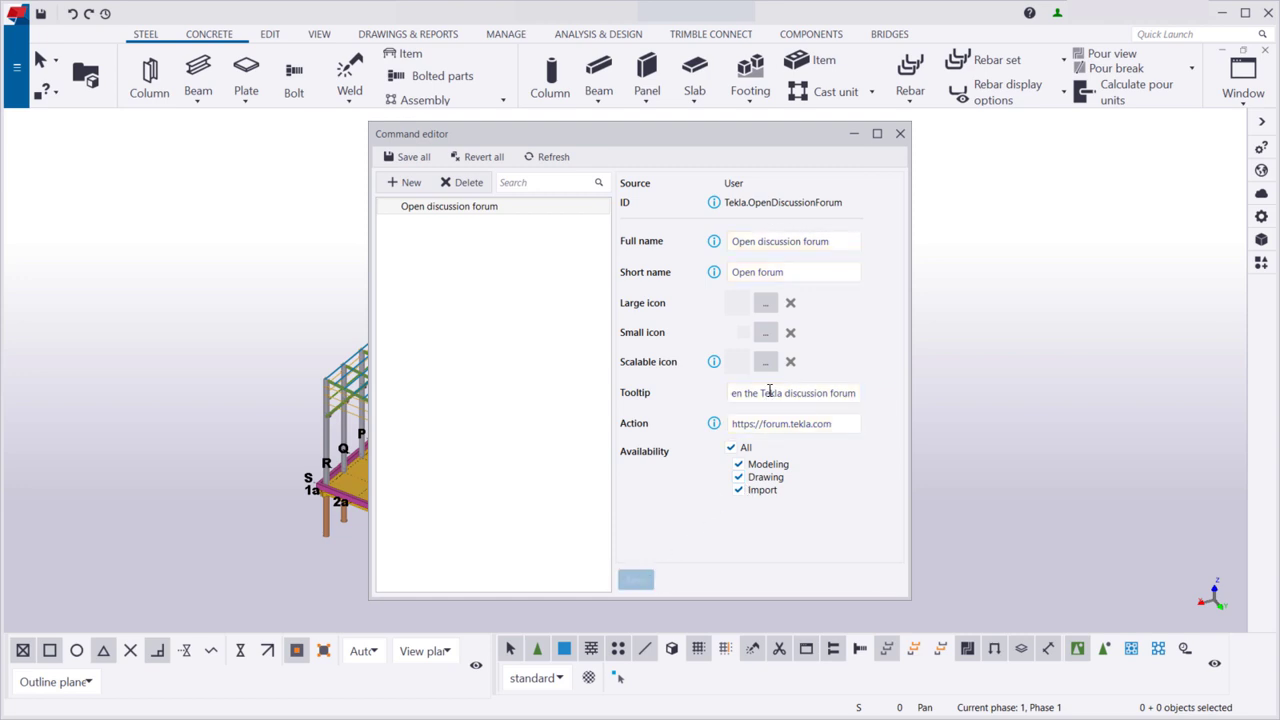
Close the Command editor and open the Ribbon editor from Settings.
{"action": "left_click", "coordinate": [900, 134]}
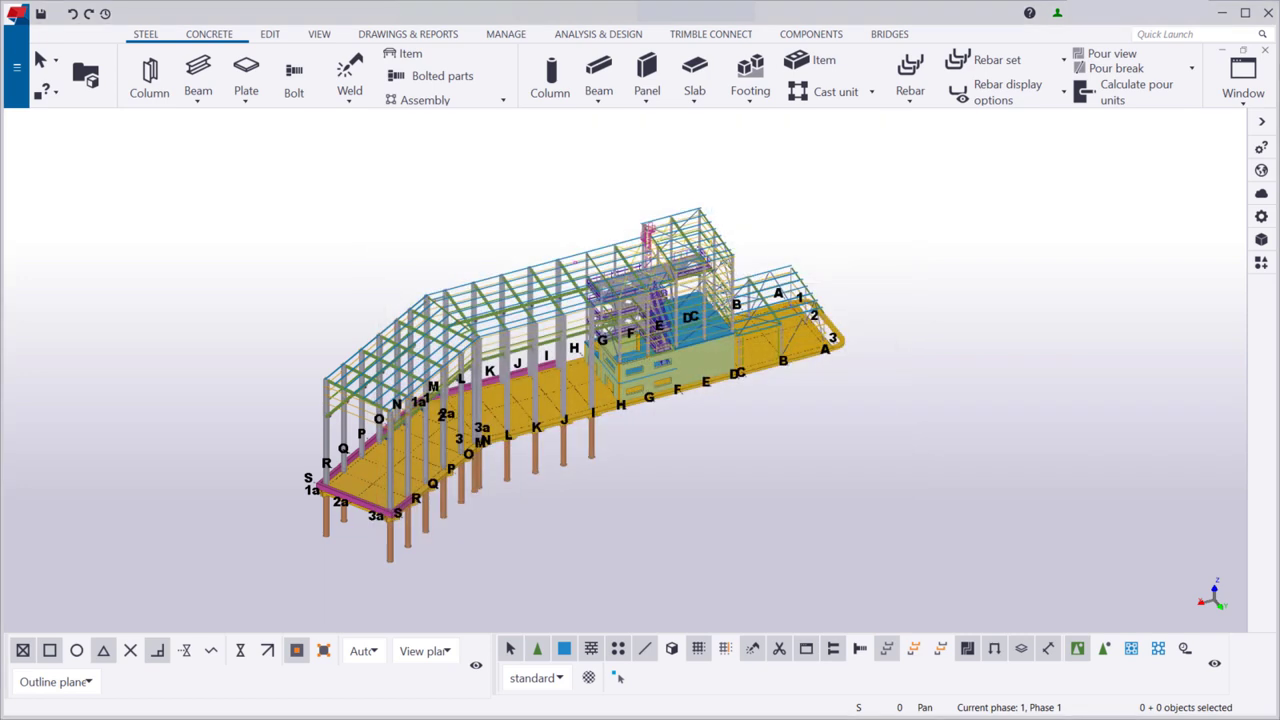
{"action": "left_click", "coordinate": [16, 68]}
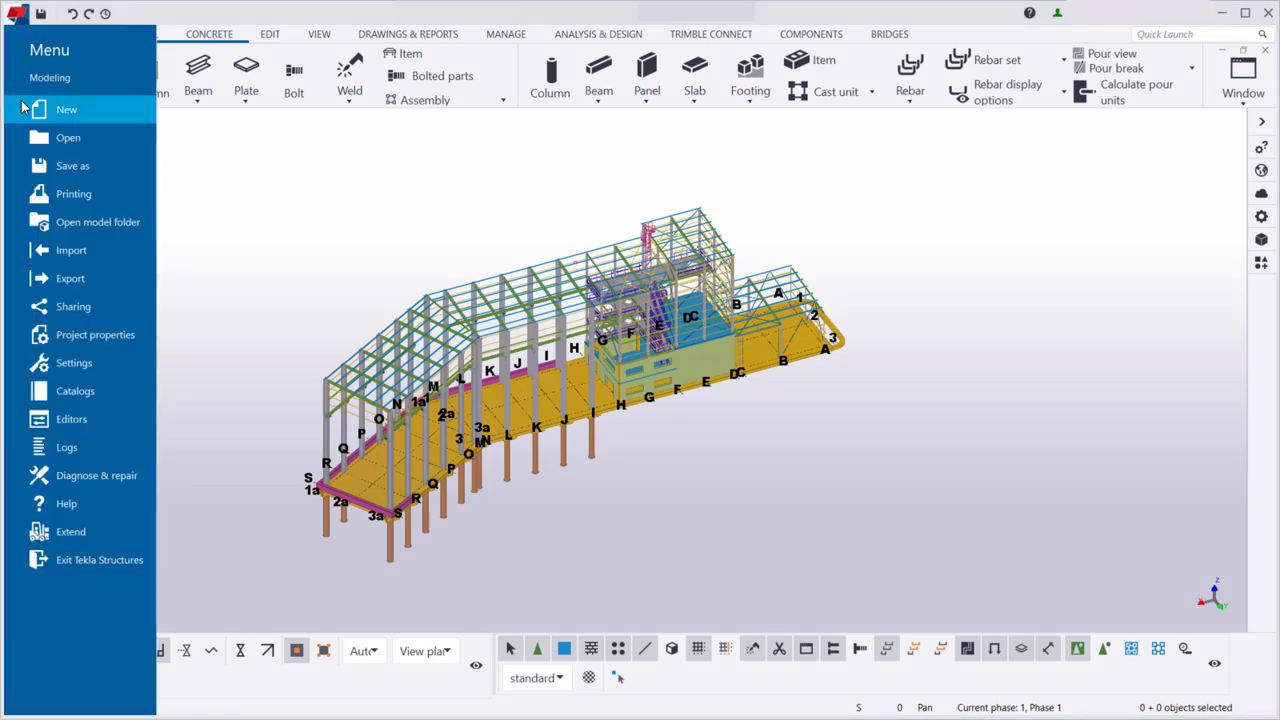
{"action": "mouse_move", "coordinate": [97, 360]}
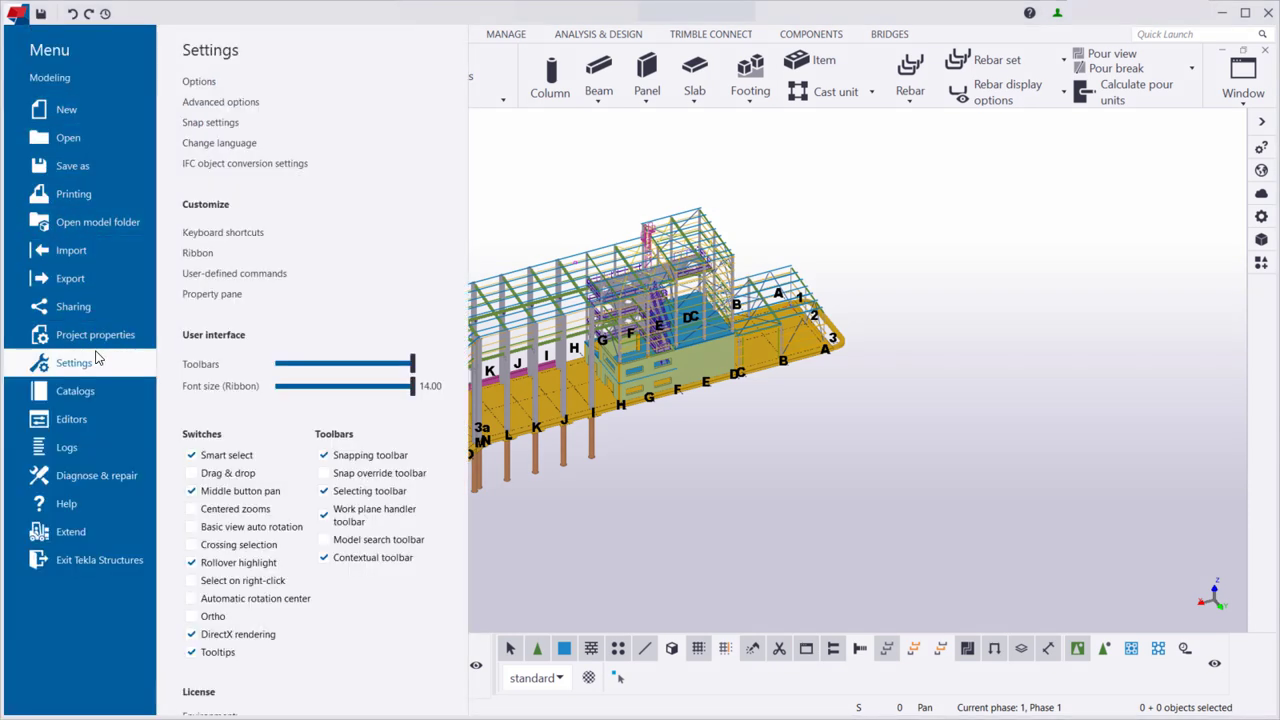
{"action": "left_click", "coordinate": [250, 253]}
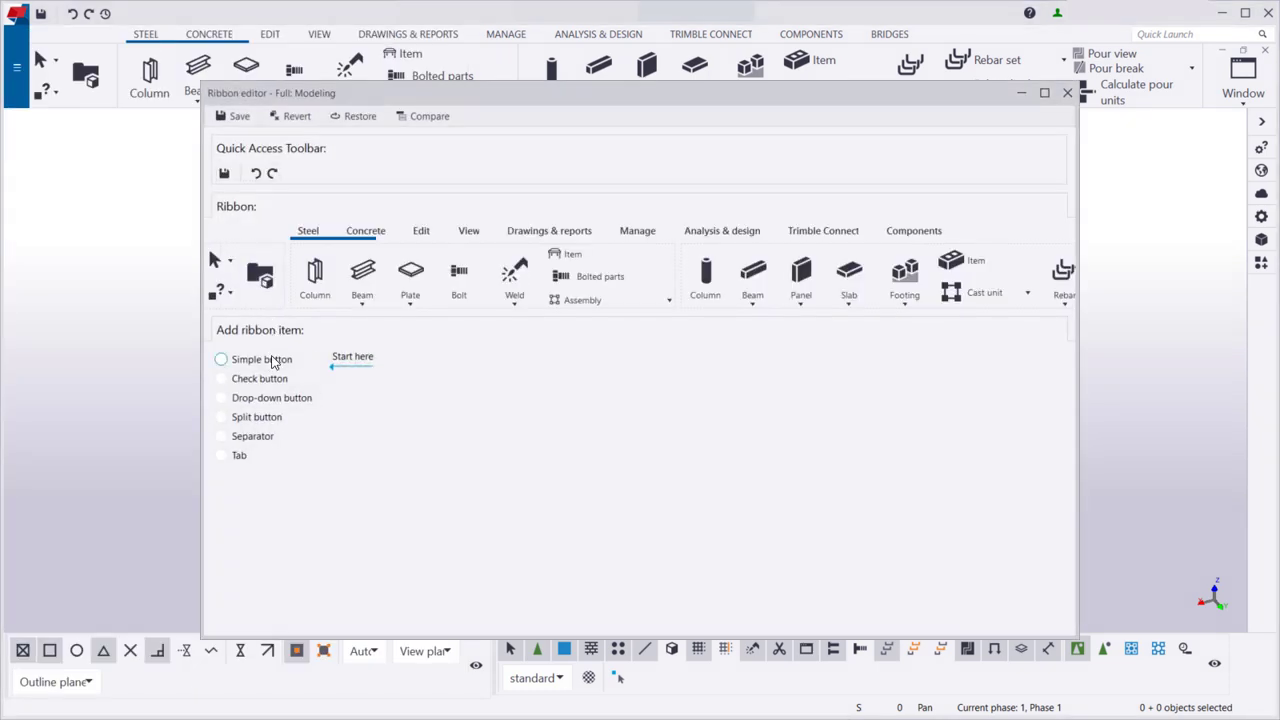
Place a text-only simple button for the Open discussion forum command on the Quick Access Toolbar.
{"action": "left_click", "coordinate": [271, 360]}
{"action": "left_click", "coordinate": [353, 379]}
{"action": "type", "text": "forum"}
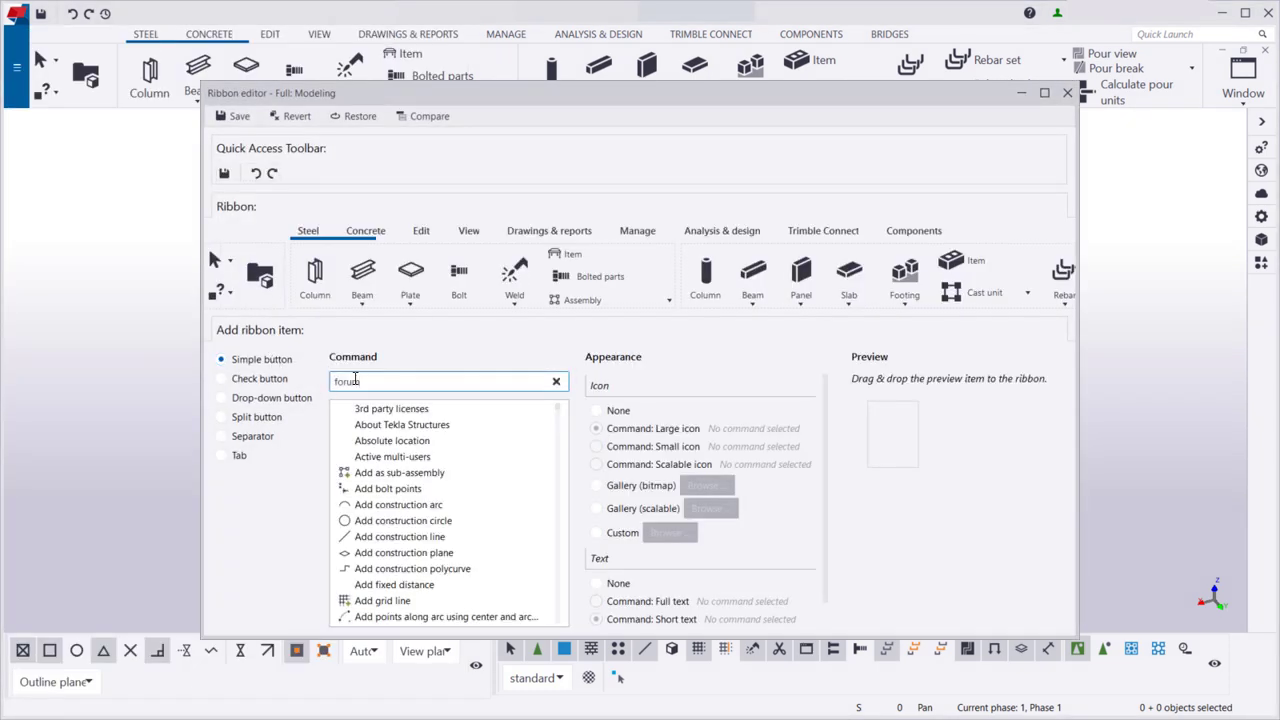
{"action": "left_click", "coordinate": [382, 410]}
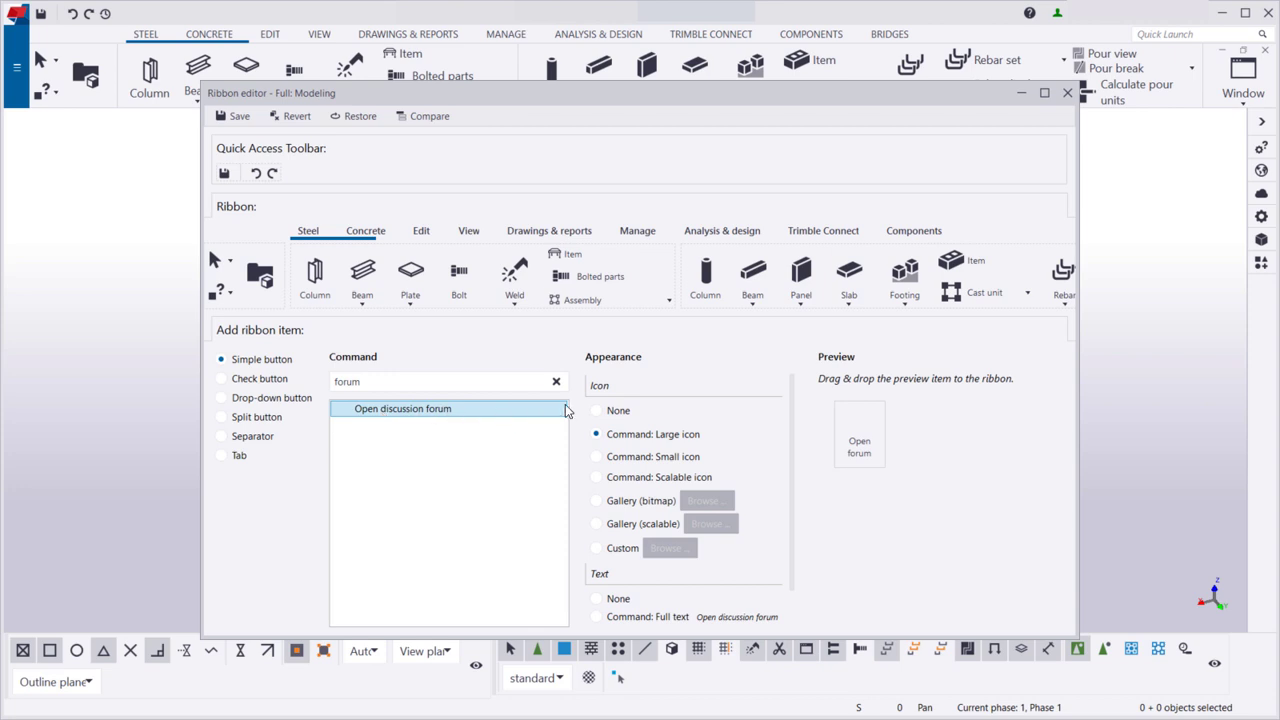
{"action": "left_click", "coordinate": [598, 411]}
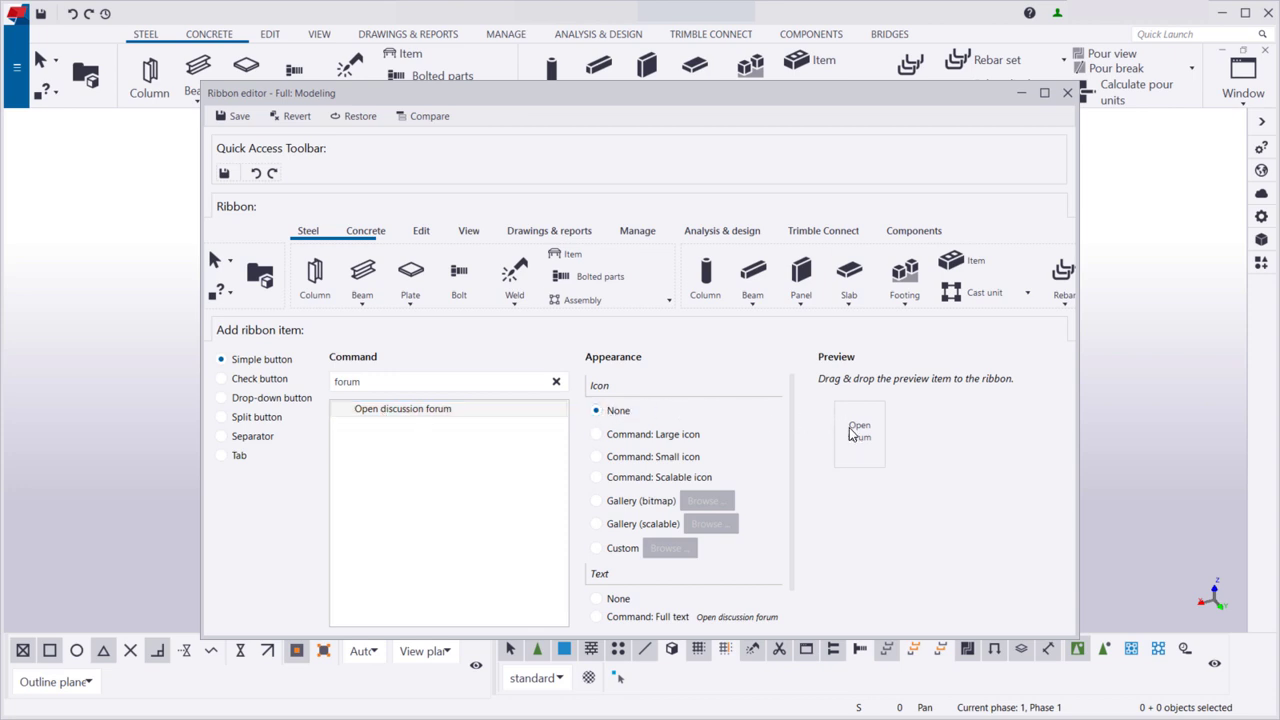
{"action": "left_click_drag", "start_coordinate": [853, 436], "coordinate": [294, 176]}
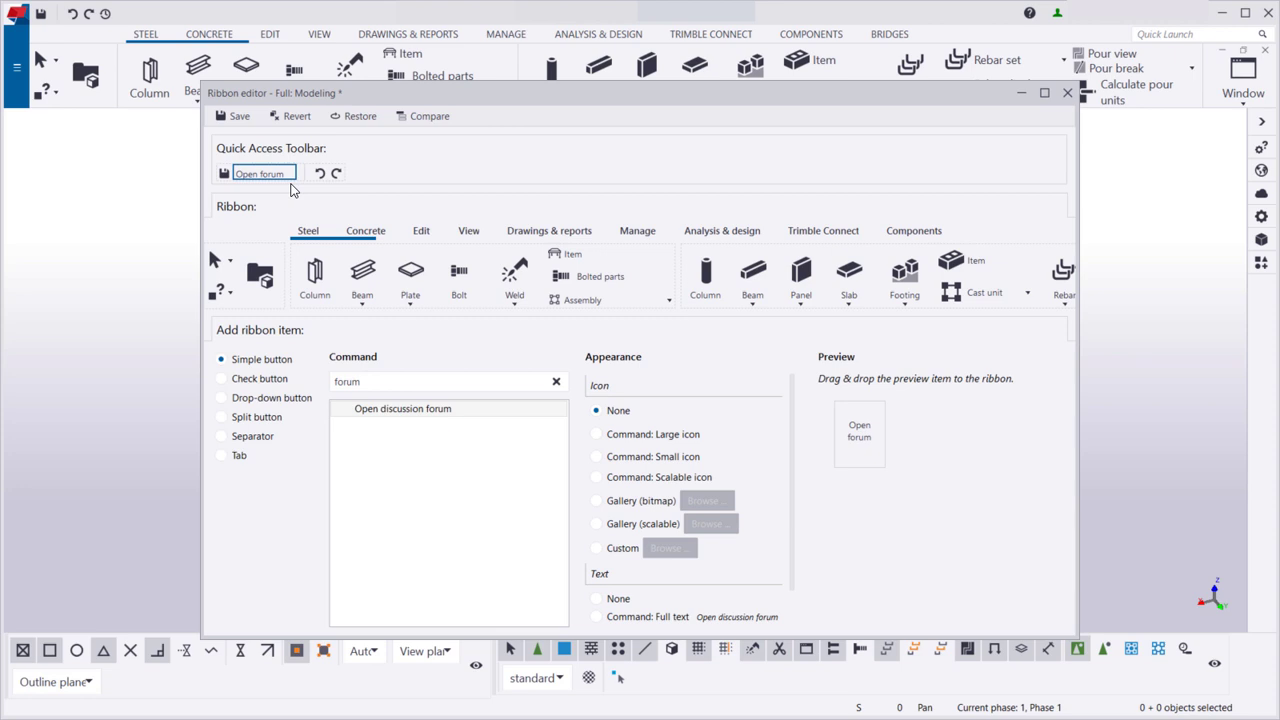
Save the Full: Modeling ribbon with the new Open forum button.
{"action": "left_click", "coordinate": [242, 119]}
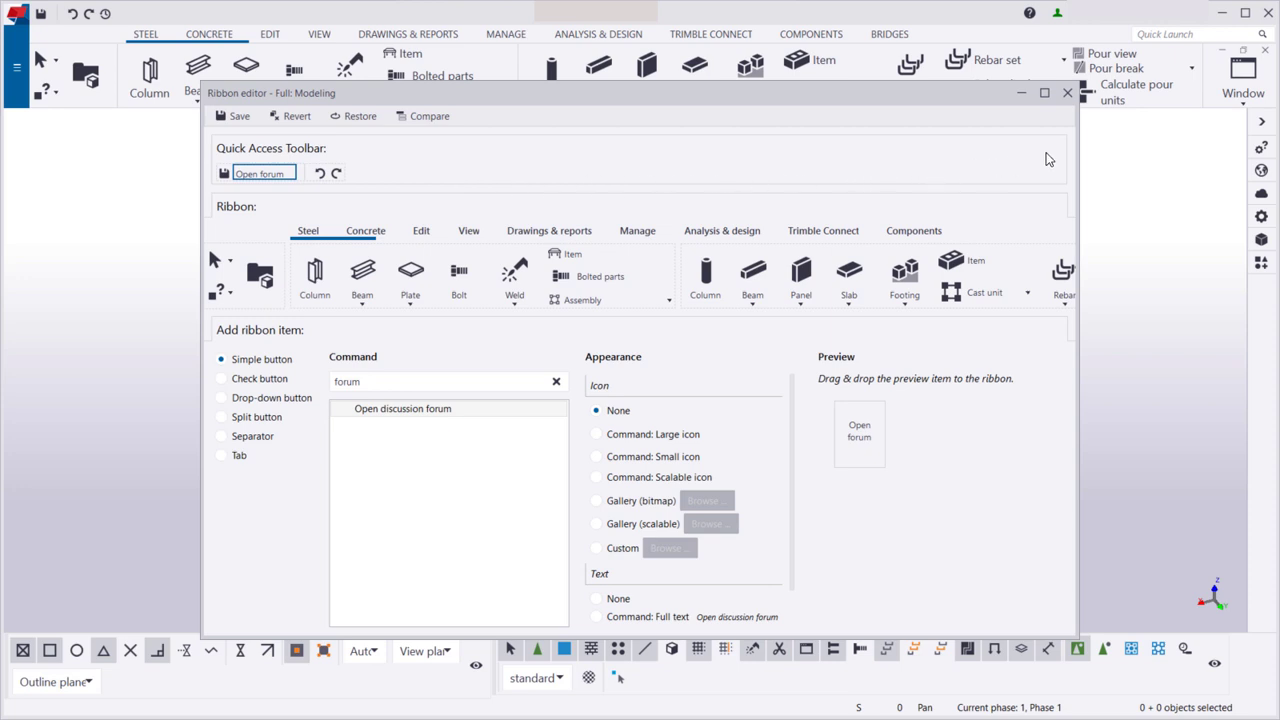
Close the Ribbon editor and confirm reloading the ribbons.
{"action": "left_click", "coordinate": [1072, 98]}
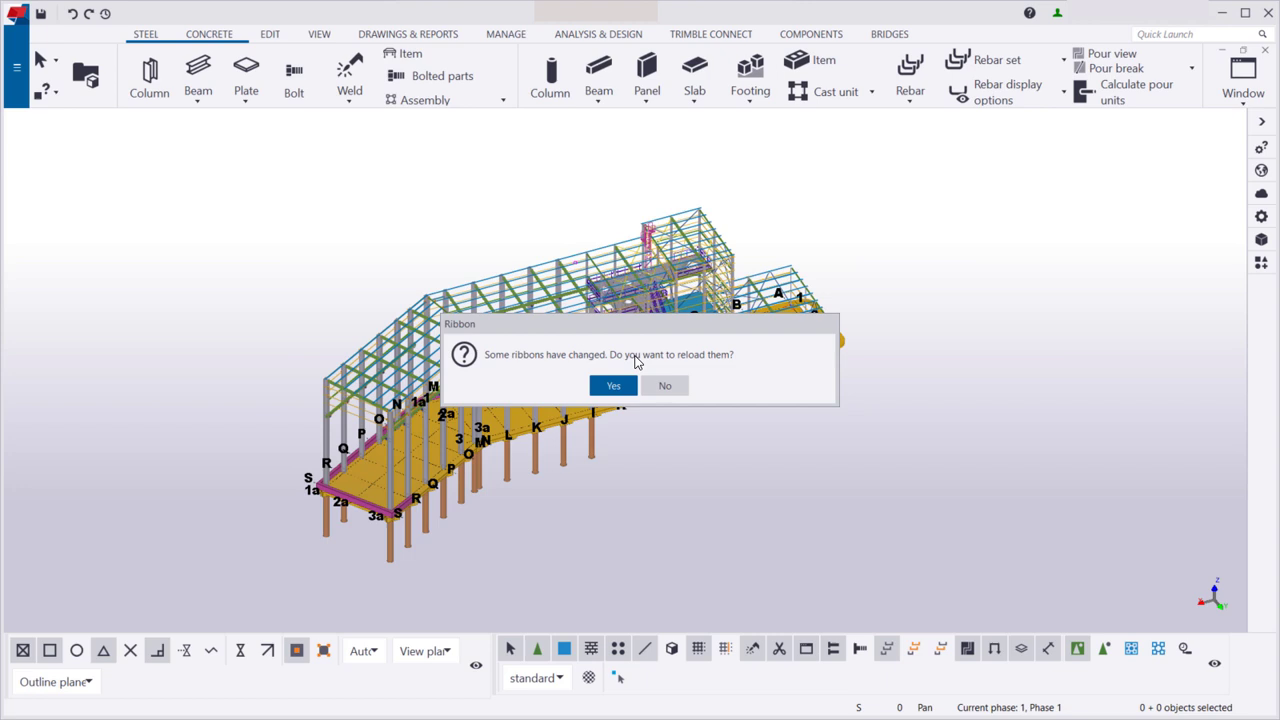
{"action": "left_click", "coordinate": [612, 386]}
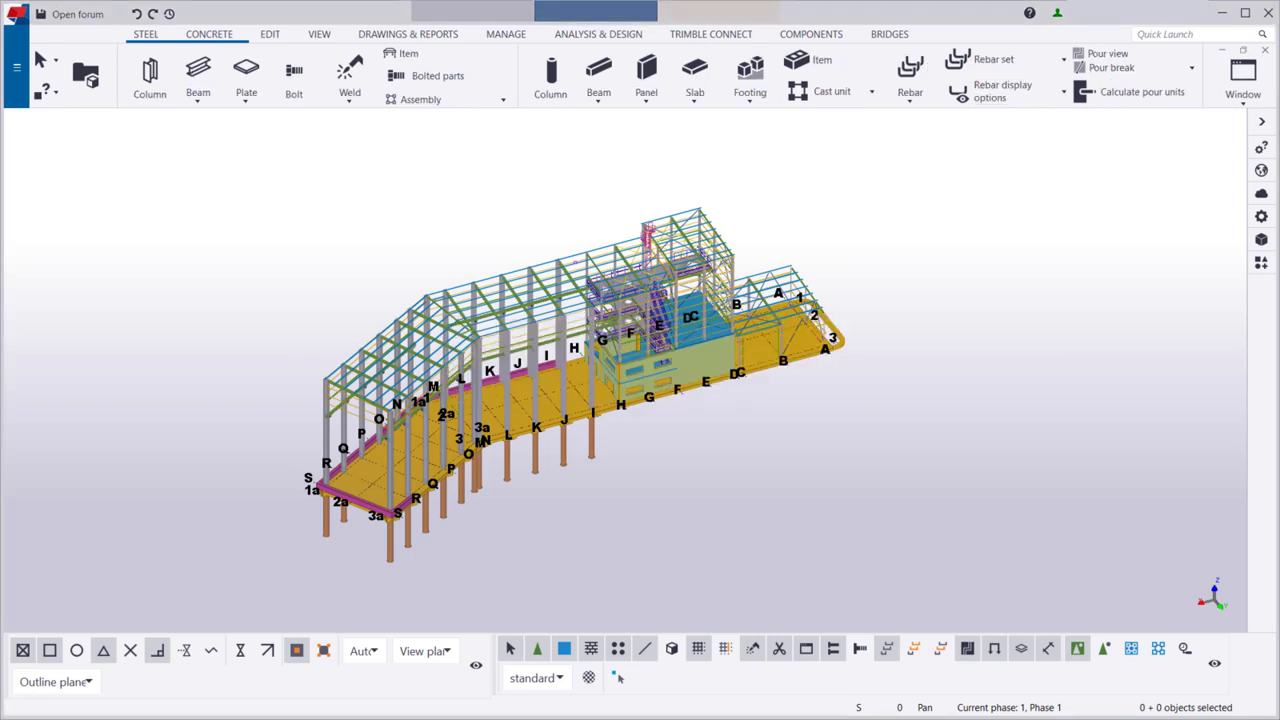